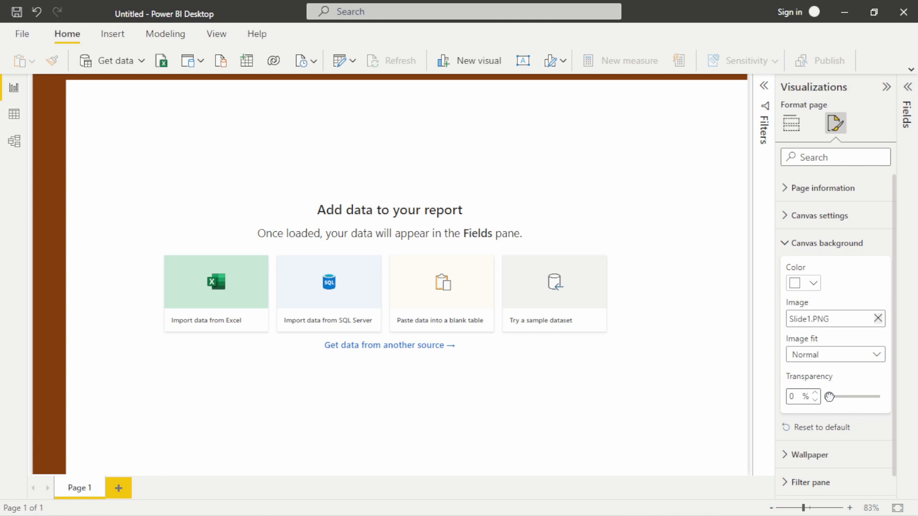
Set the canvas background image's transparency to 0%.
mouse_move(829, 396)
left_mouse_down()
mouse_move(881, 397)
mouse_move(830, 397)
left_mouse_up()
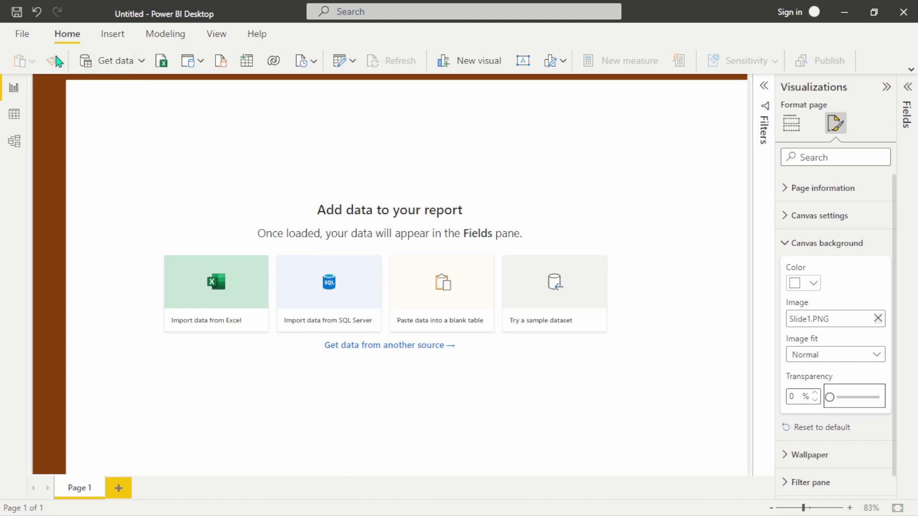
Insert the picture "bulleted" from the Downloads folder onto the report page.
left_click(113, 35)
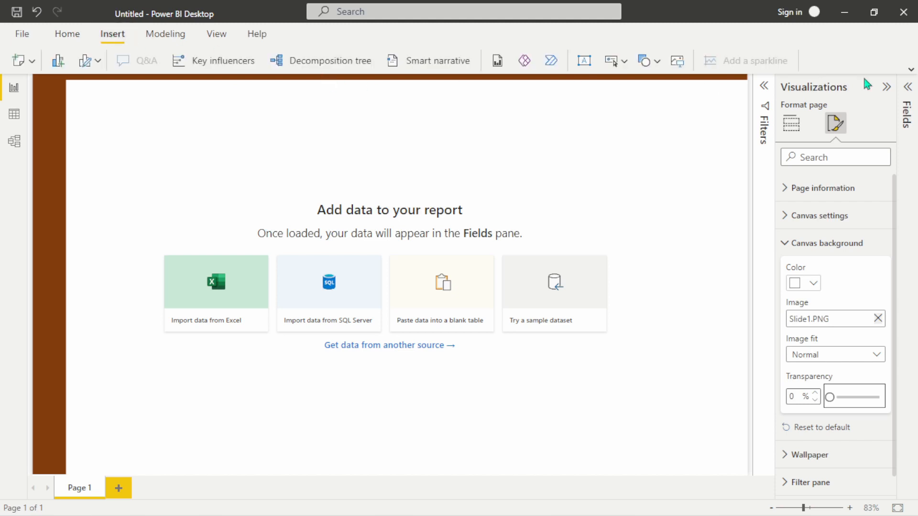
left_click(912, 70)
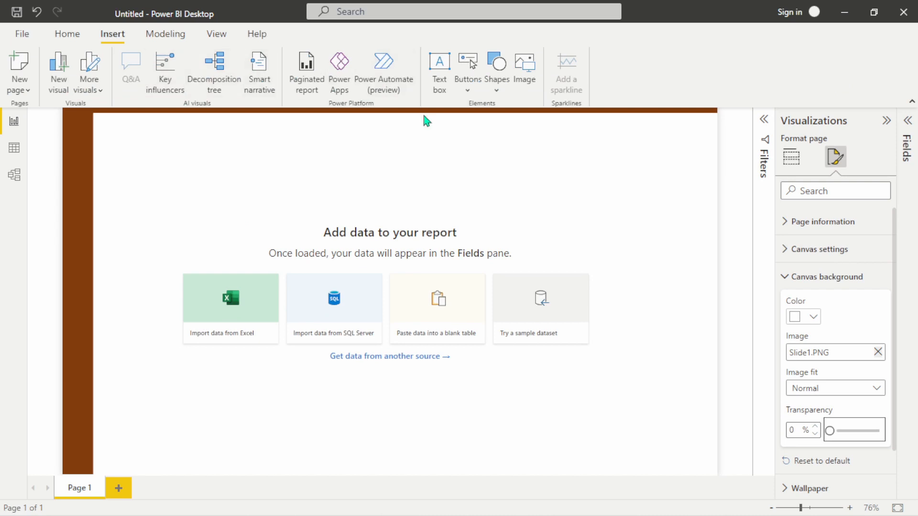
left_click(517, 78)
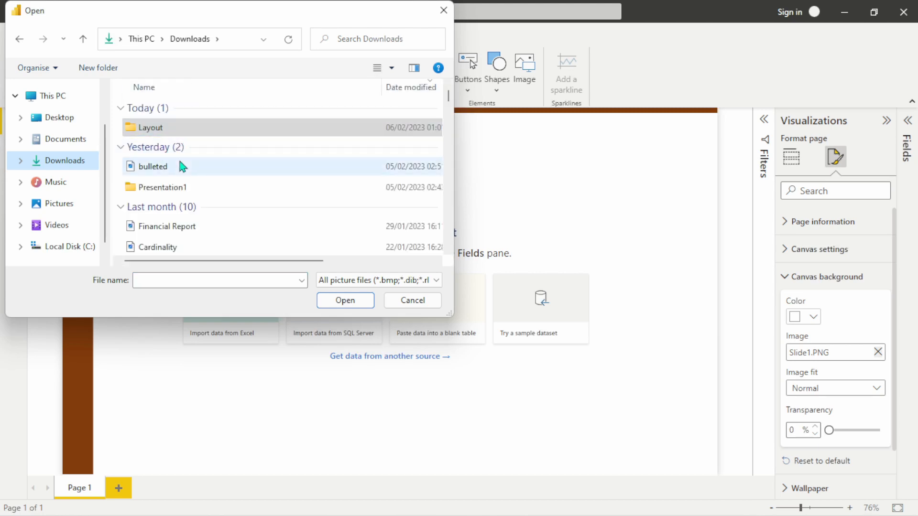
left_click(181, 166)
left_click(334, 300)
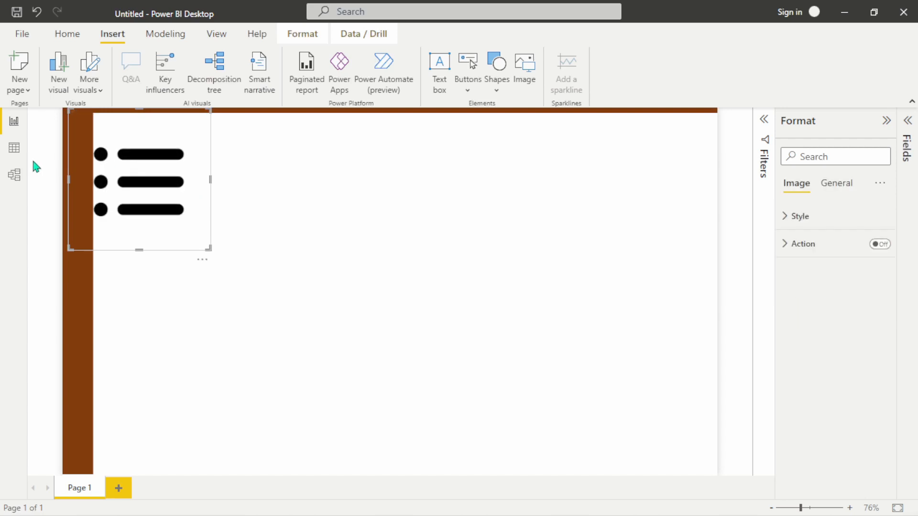
Shrink the bulleted list icon and place it at the upper end of the brown side band, fitting within its width.
left_click_drag(205, 249, 85, 137)
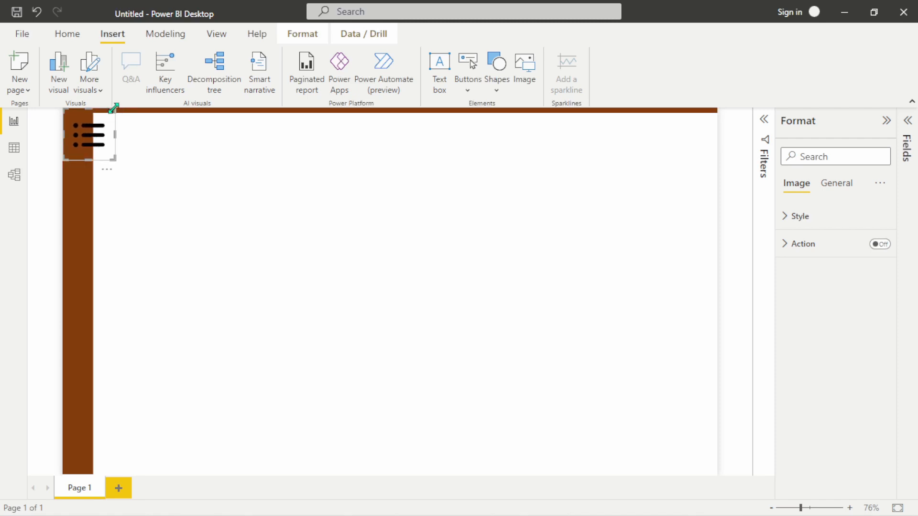
left_click_drag(116, 109, 80, 126)
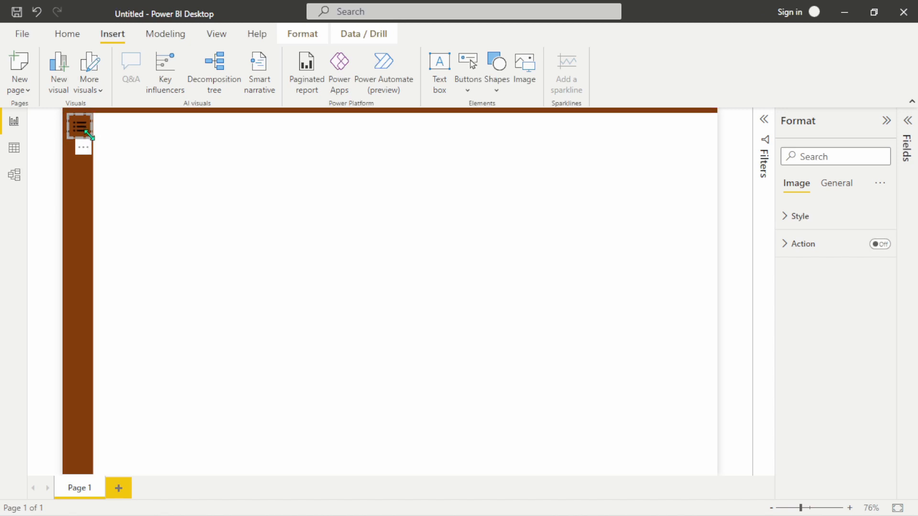
left_click_drag(90, 137, 89, 134)
left_click(74, 172)
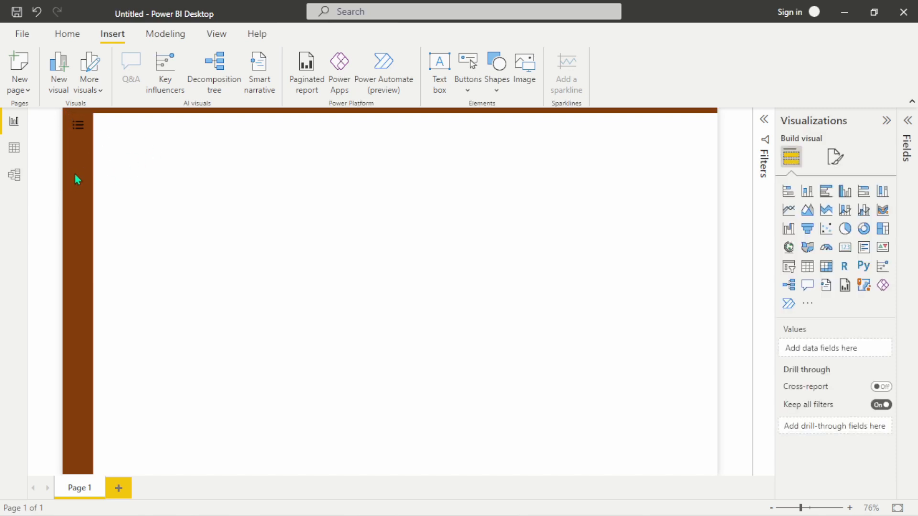
left_click(88, 143)
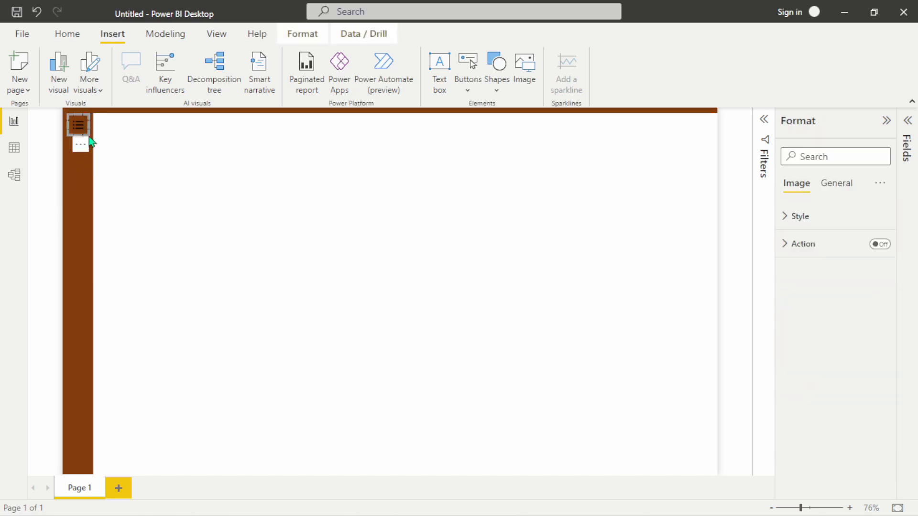
left_click_drag(88, 135, 93, 144)
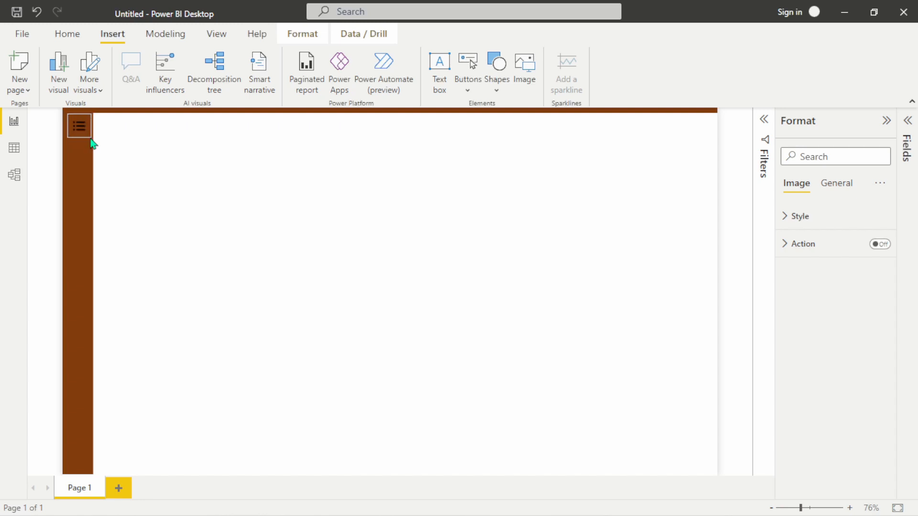
left_click(229, 136)
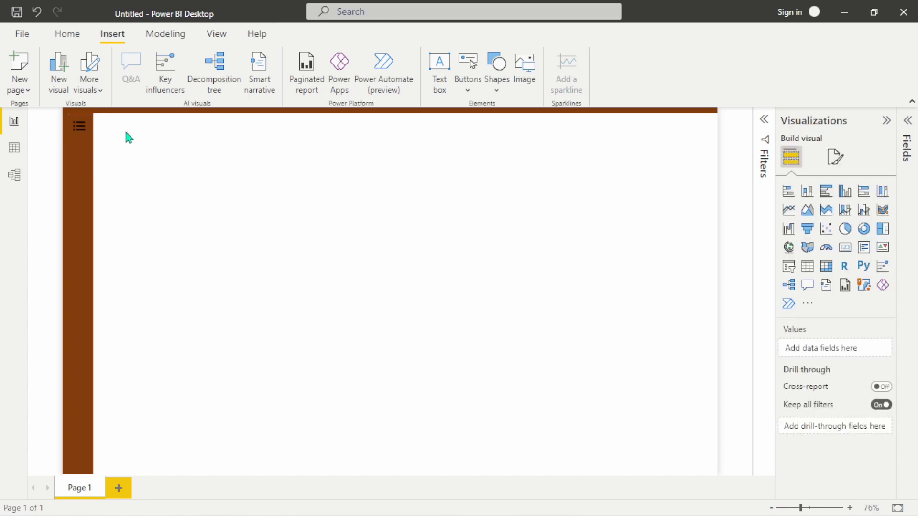
left_click(70, 127)
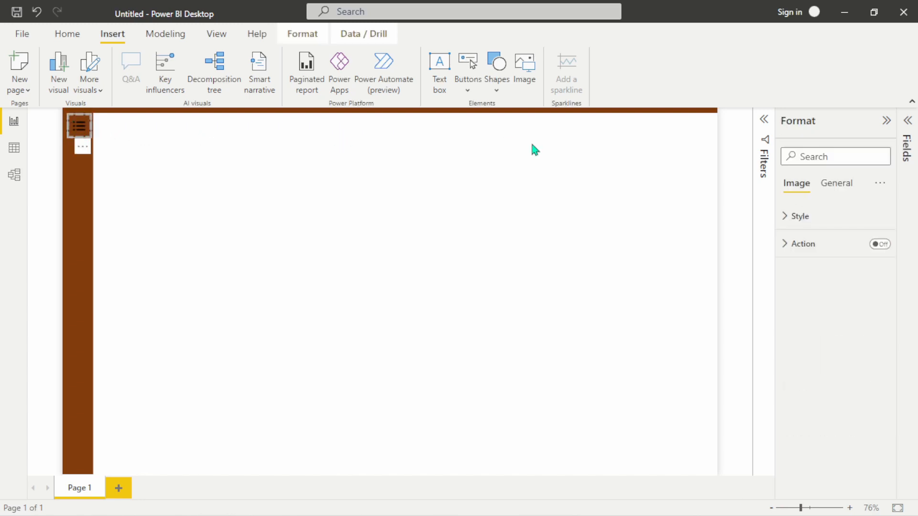
left_click(824, 188)
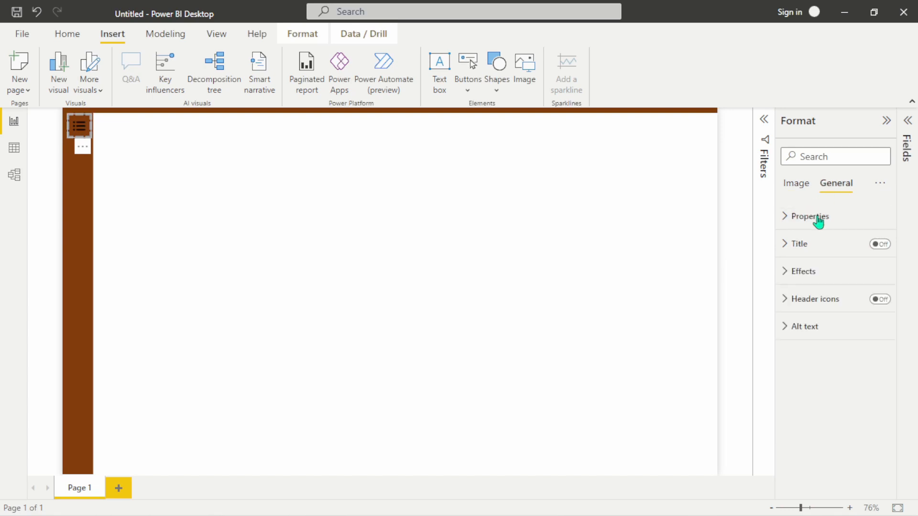
left_click(794, 190)
left_click(280, 218)
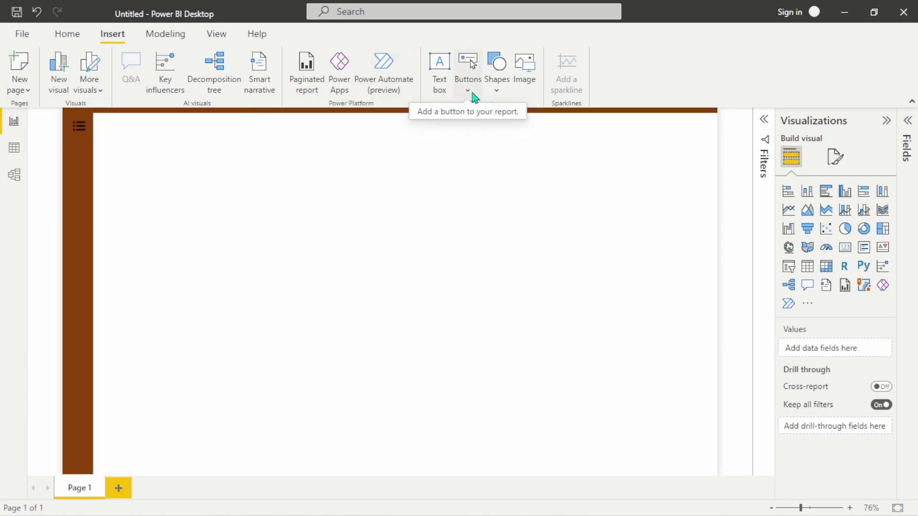
Insert a rectangle shape and stretch it to cover the whole white area of the page beside the brown band.
left_click(503, 93)
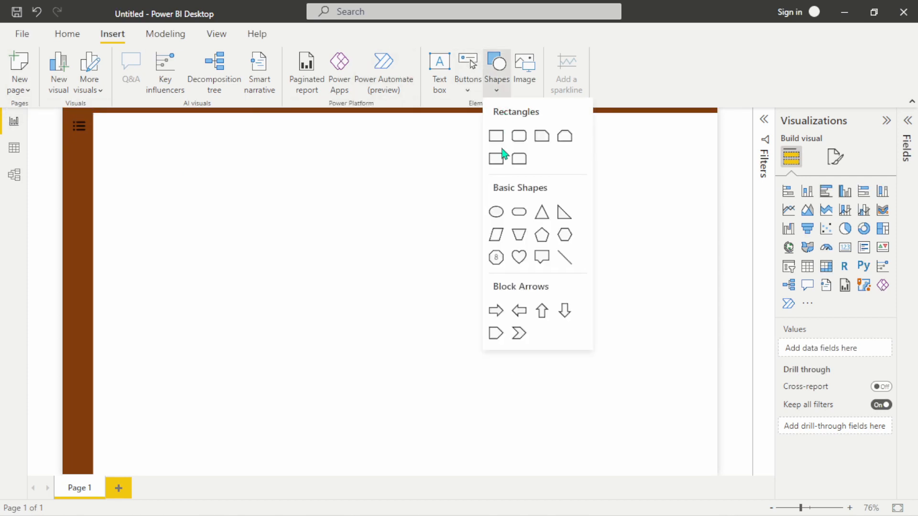
left_click(497, 138)
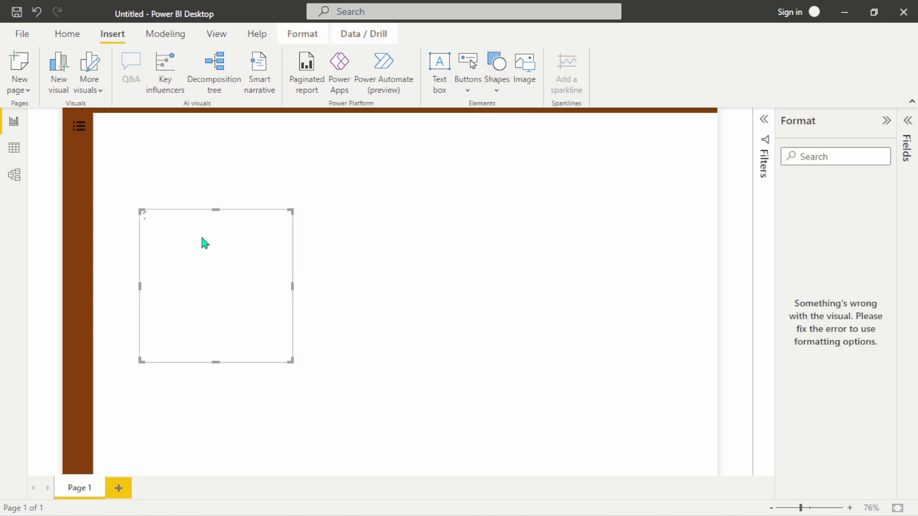
left_click_drag(221, 254, 167, 174)
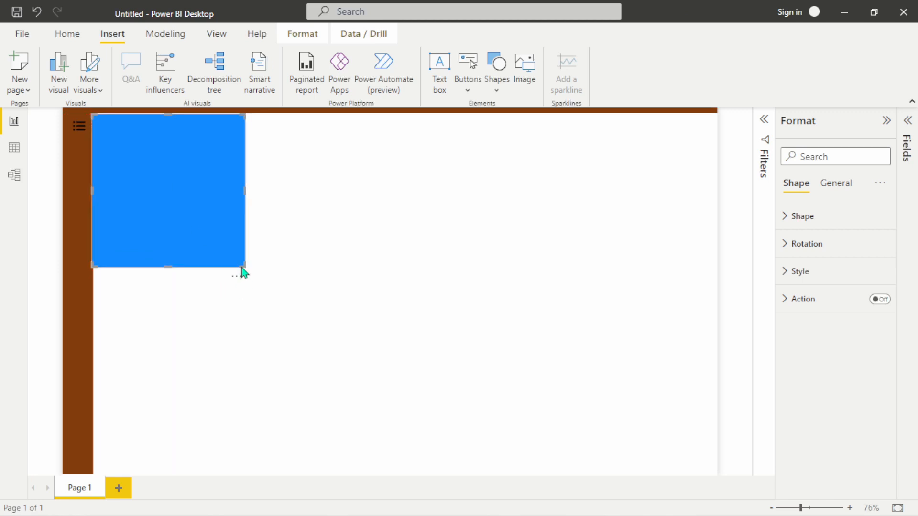
left_click_drag(244, 265, 717, 475)
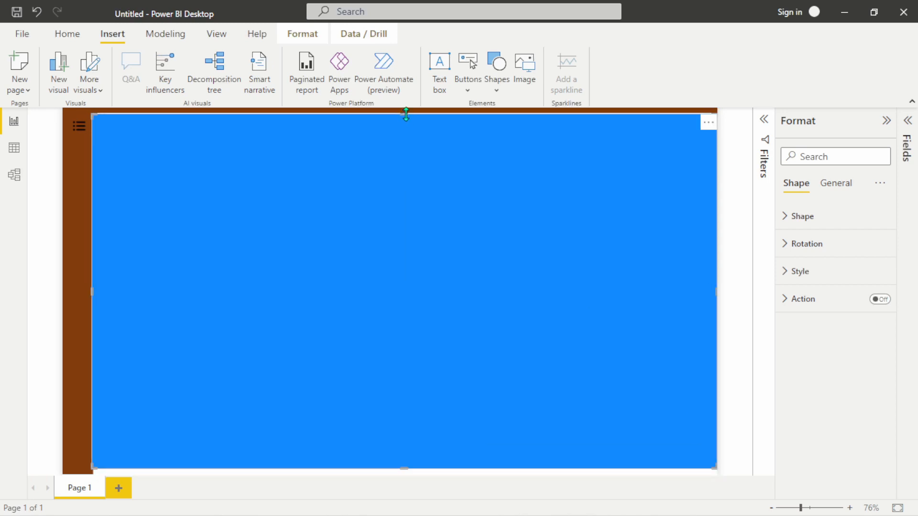
left_click_drag(406, 114, 406, 115)
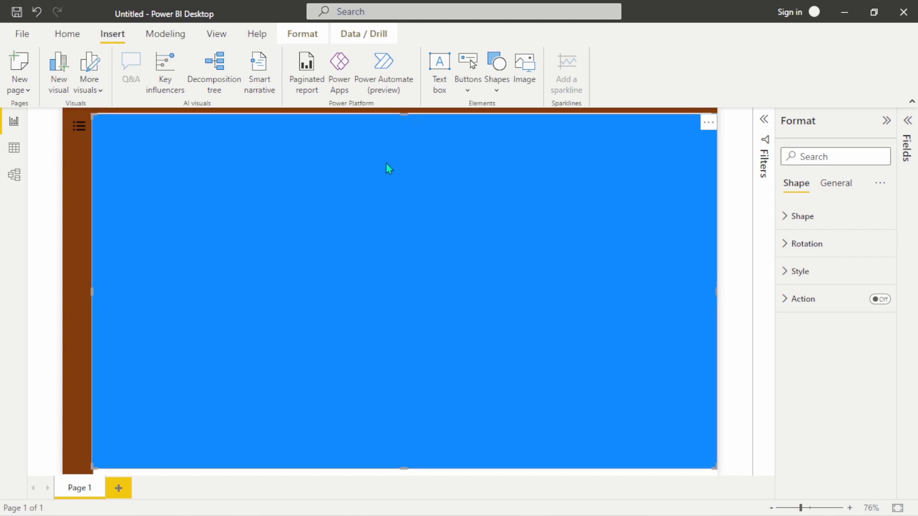
left_click(732, 240)
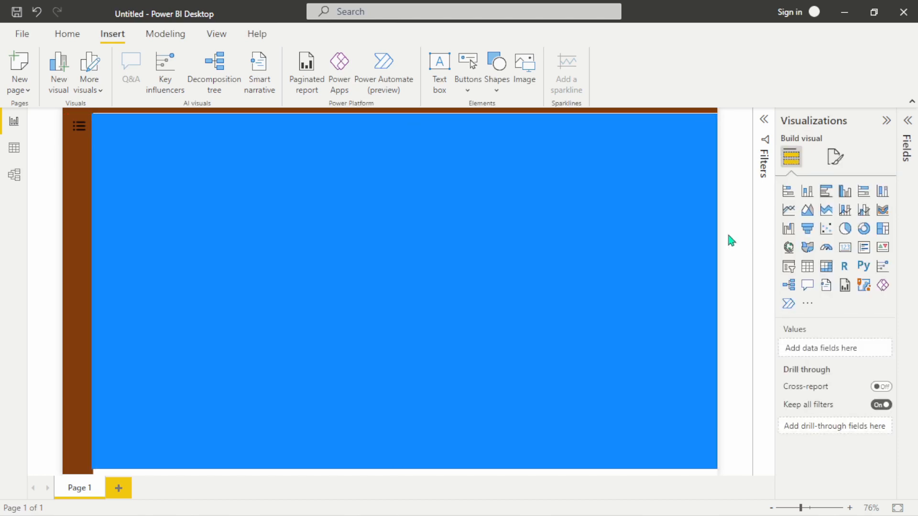
left_click(271, 334)
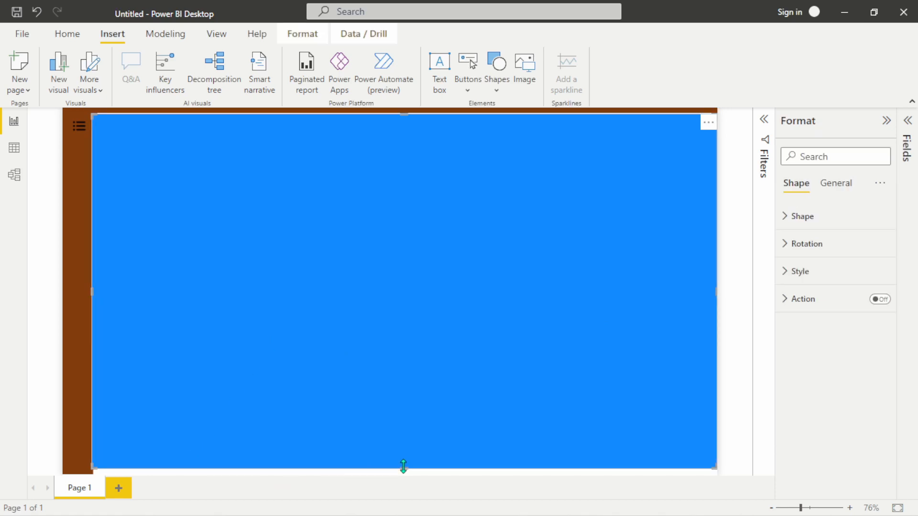
left_click_drag(403, 467, 405, 476)
left_click(740, 246)
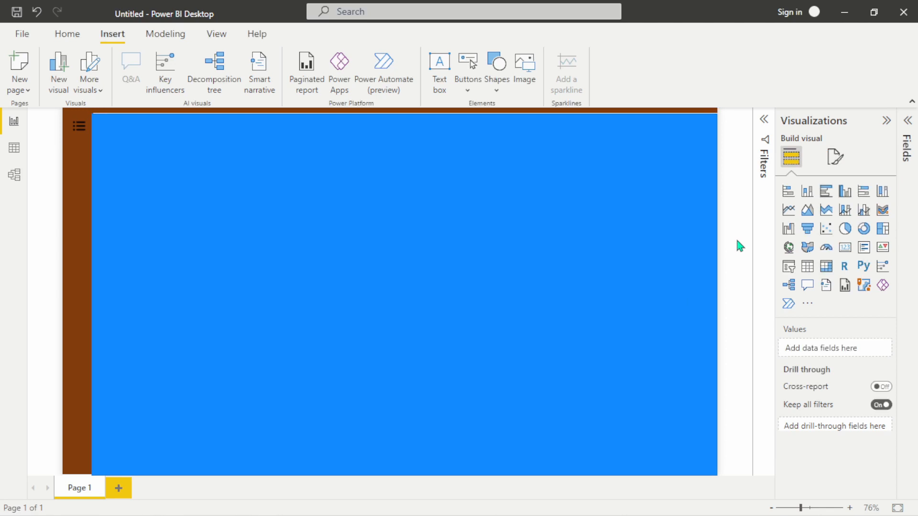
Change the rectangle's fill color to light grey, the lightest shade below white in the theme colors.
left_click(318, 282)
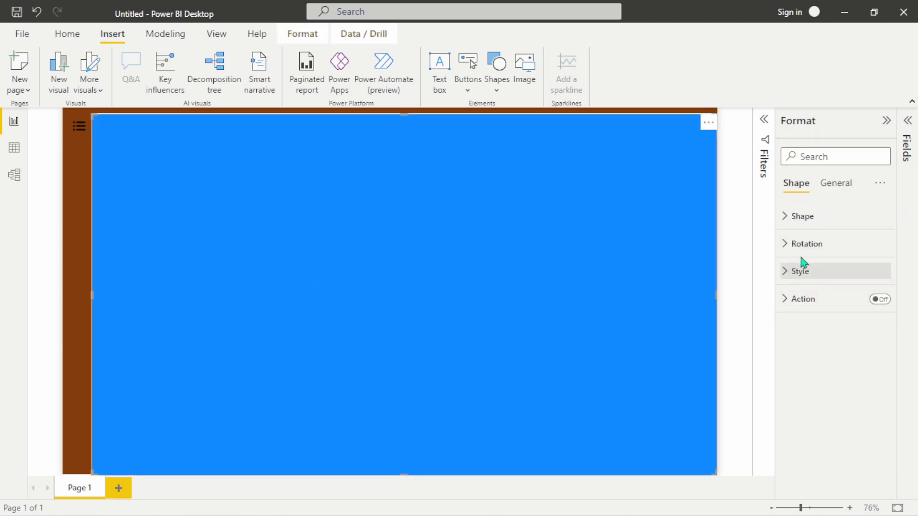
left_click(787, 219)
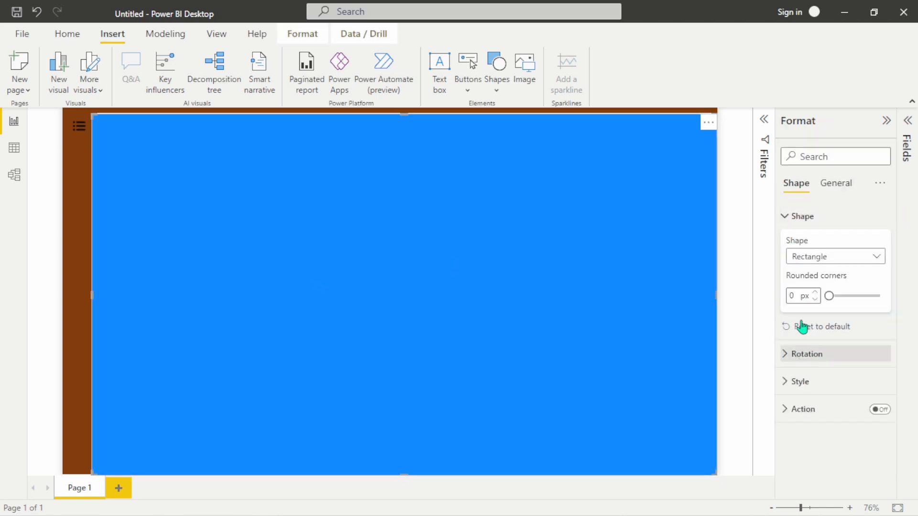
left_click(791, 216)
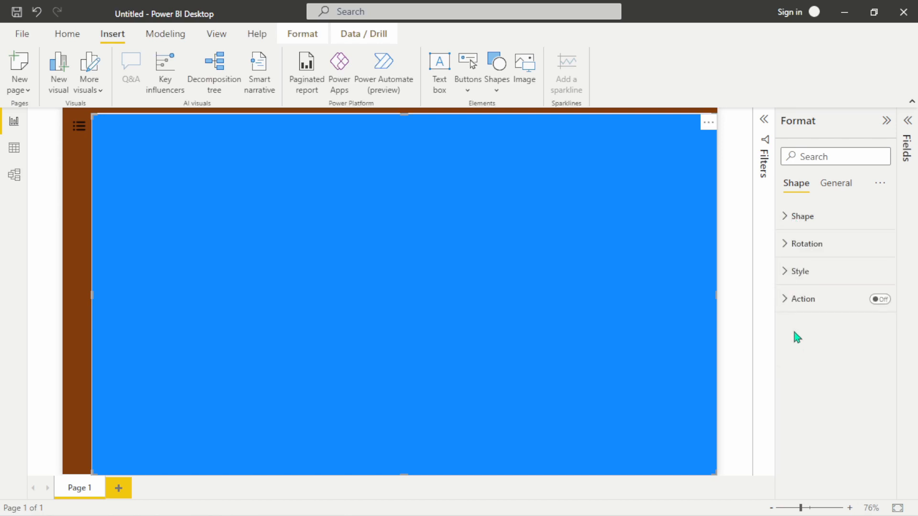
left_click(790, 271)
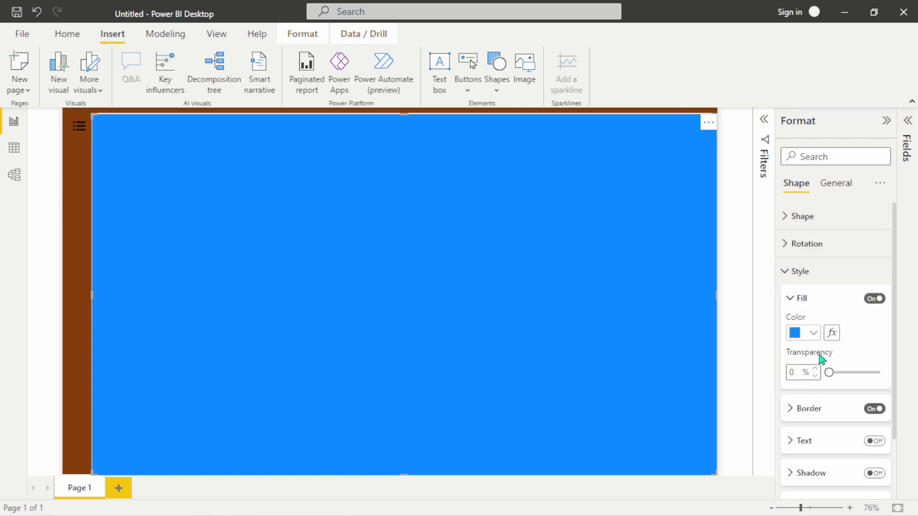
left_click(815, 334)
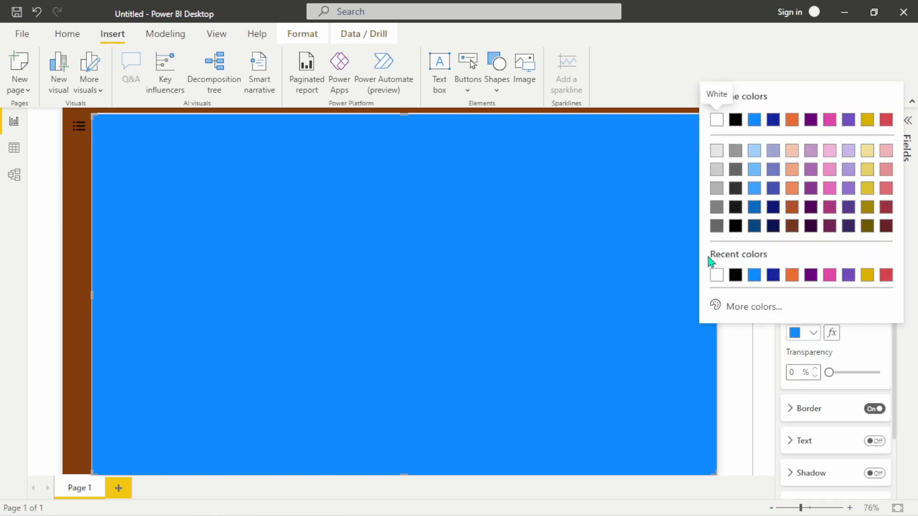
left_click(717, 152)
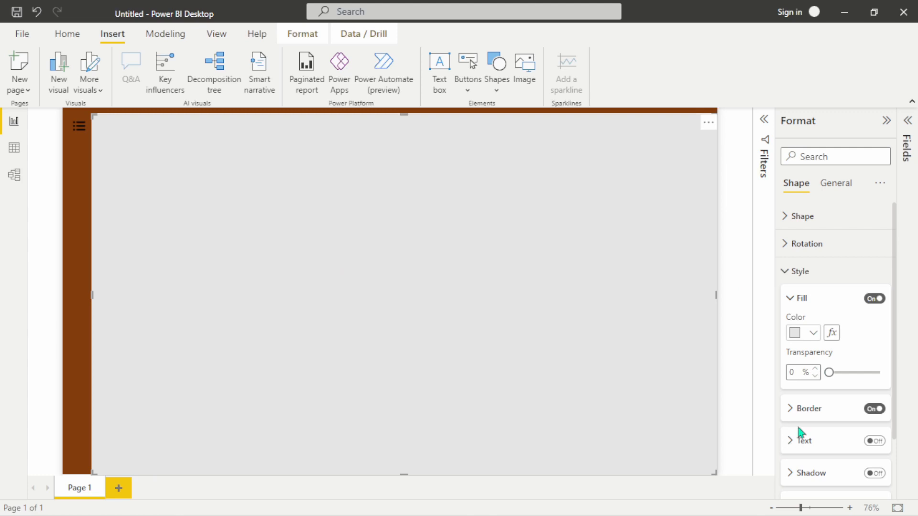
Turn off the grey rectangle's border.
double_click(867, 411)
left_click(876, 413)
left_click(735, 256)
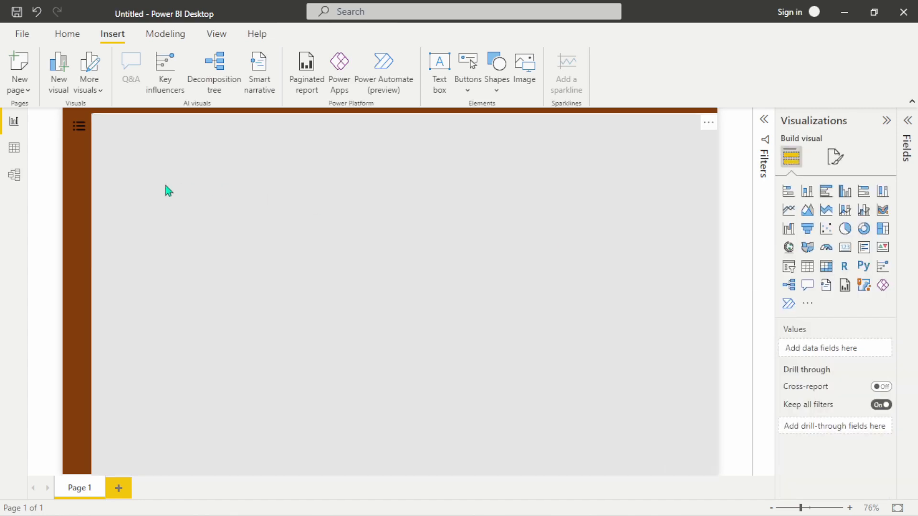
Fine-tune the grey rectangle's upper and left edges so they line up with the brown frame.
left_click(109, 151)
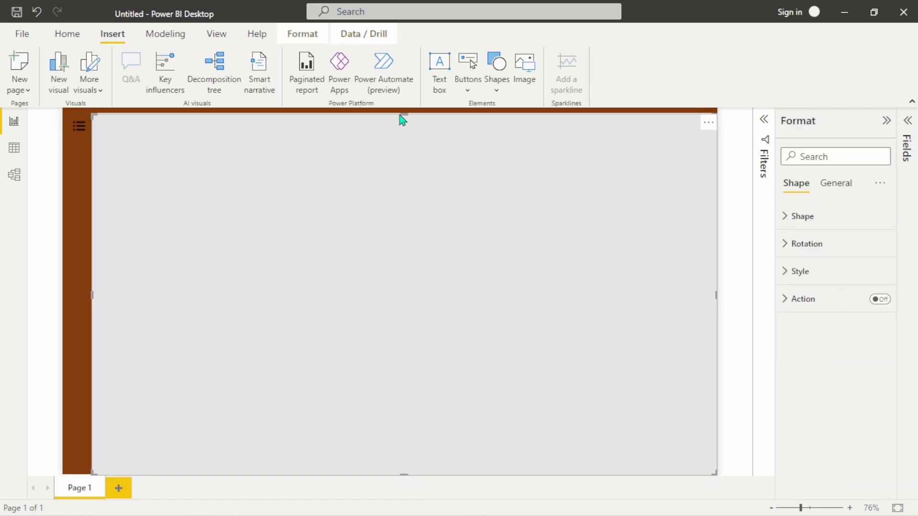
left_click_drag(402, 115, 496, 119)
left_click(744, 154)
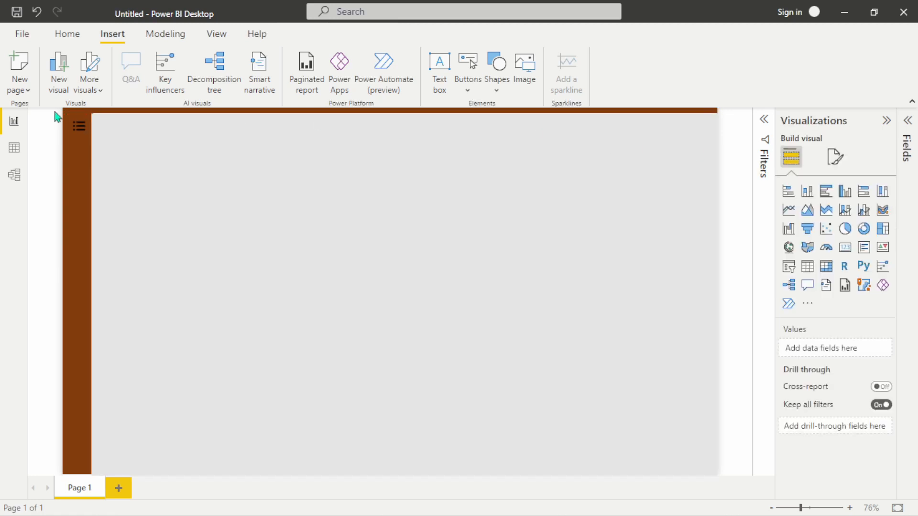
left_click(107, 211)
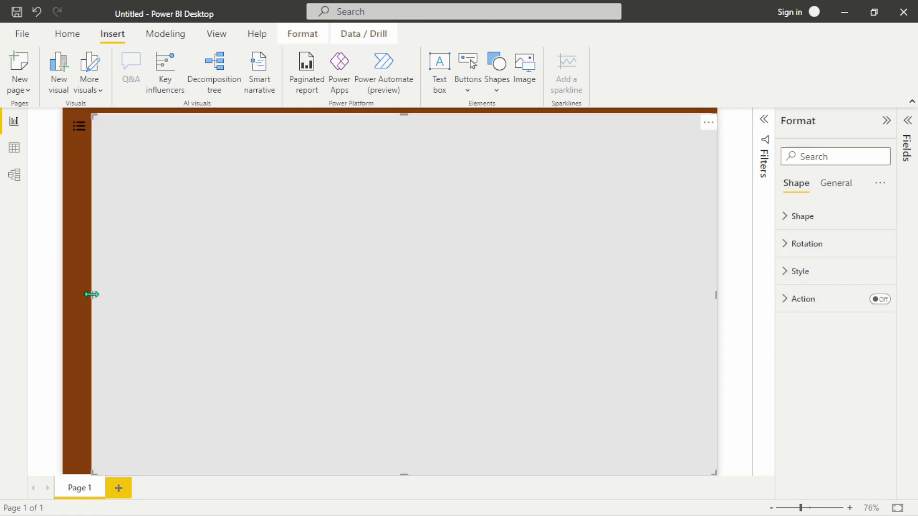
left_click_drag(92, 295, 96, 292)
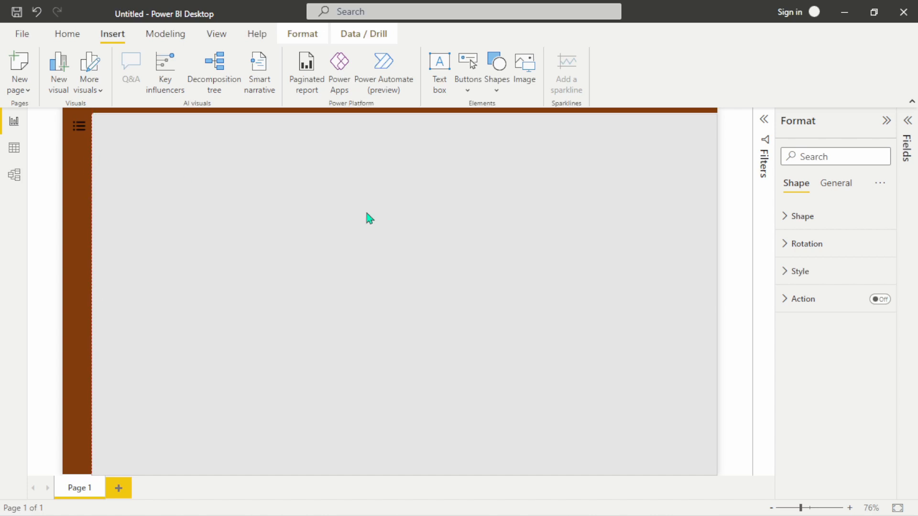
left_click(720, 187)
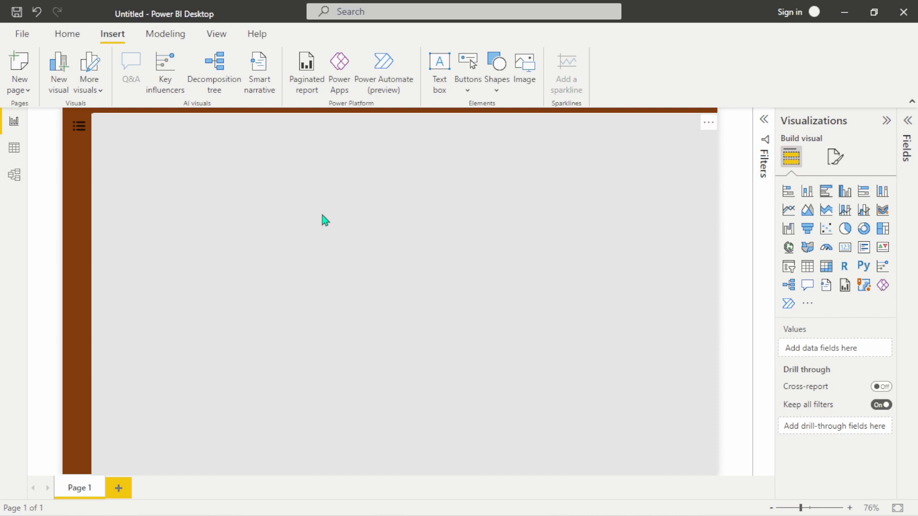
Turn on text for the light grey rectangle and enter WELCOME as its text.
left_click(506, 248)
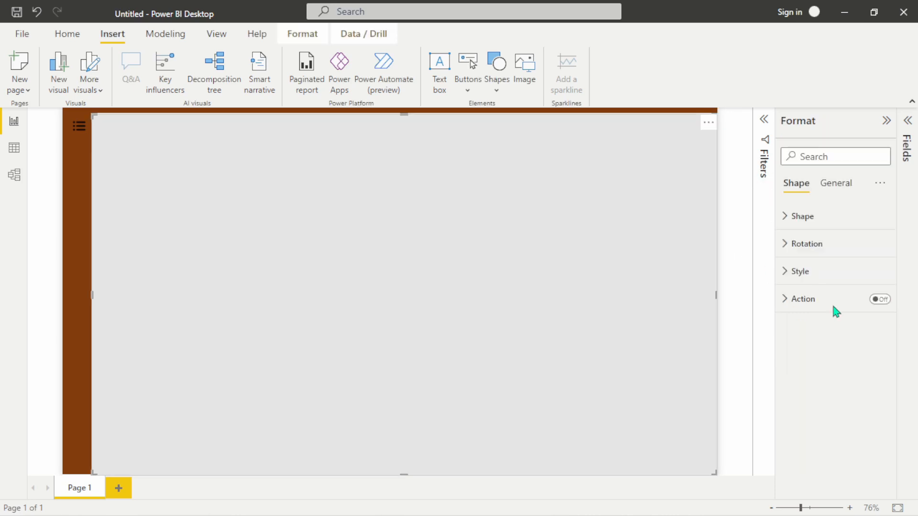
left_click(786, 272)
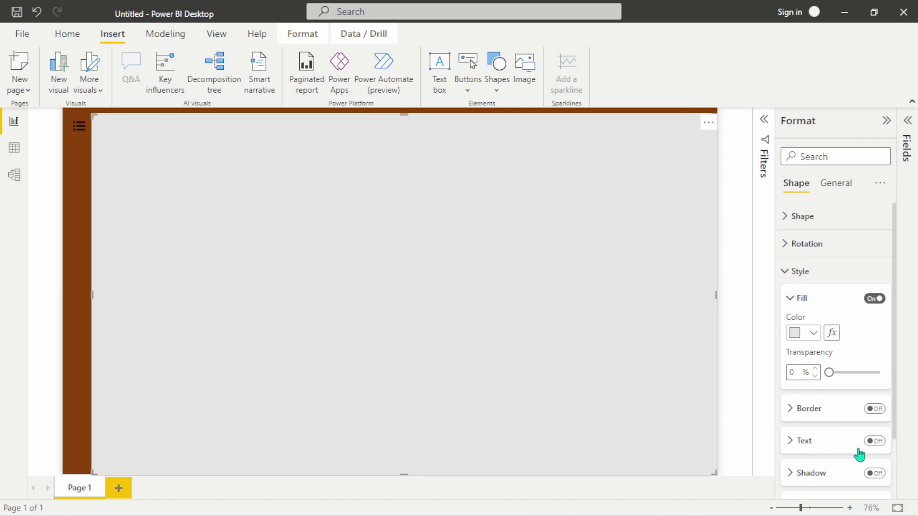
scroll(860, 453, "down", 2)
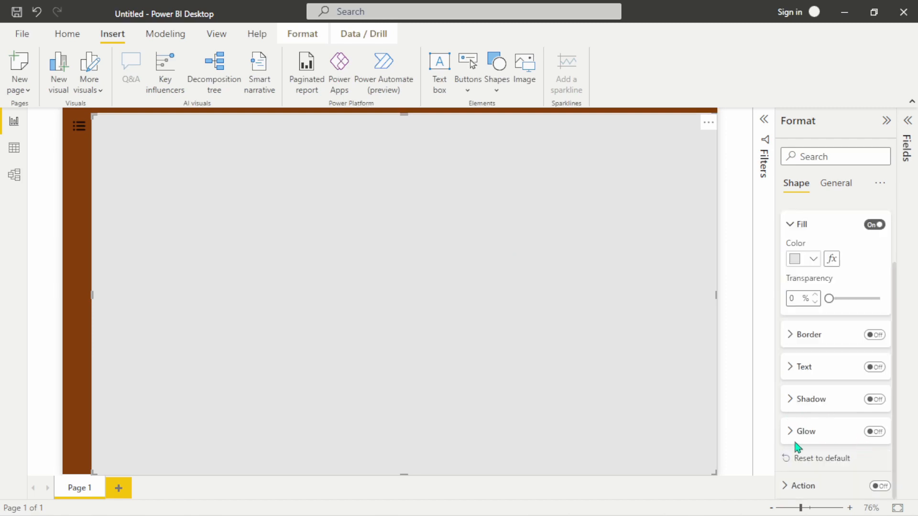
left_click(764, 121)
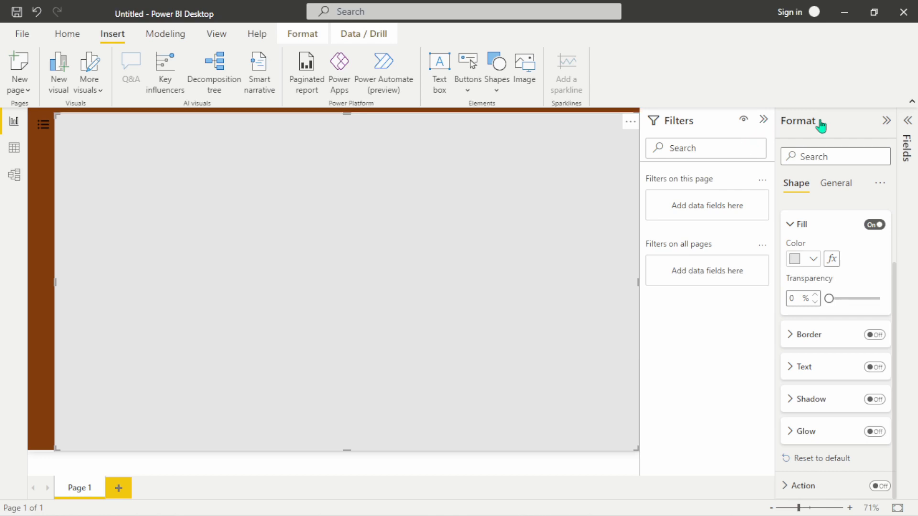
left_click(909, 124)
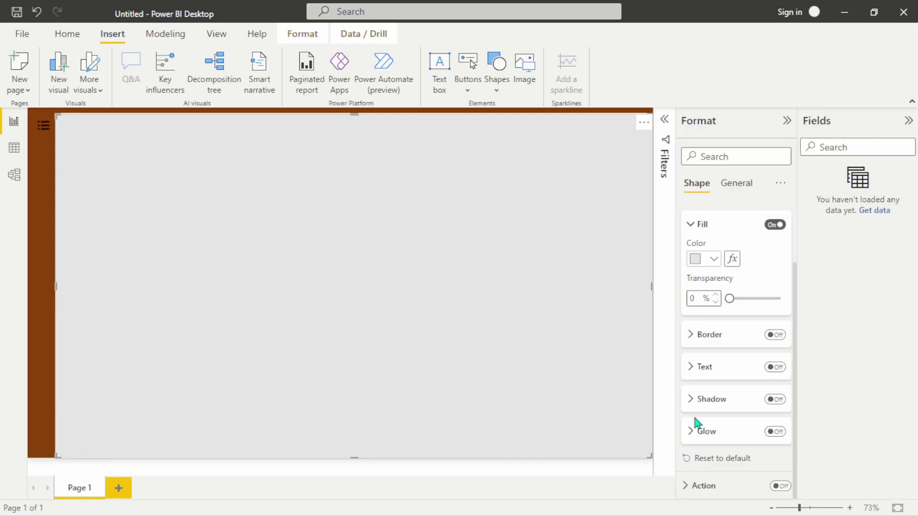
left_click(693, 369)
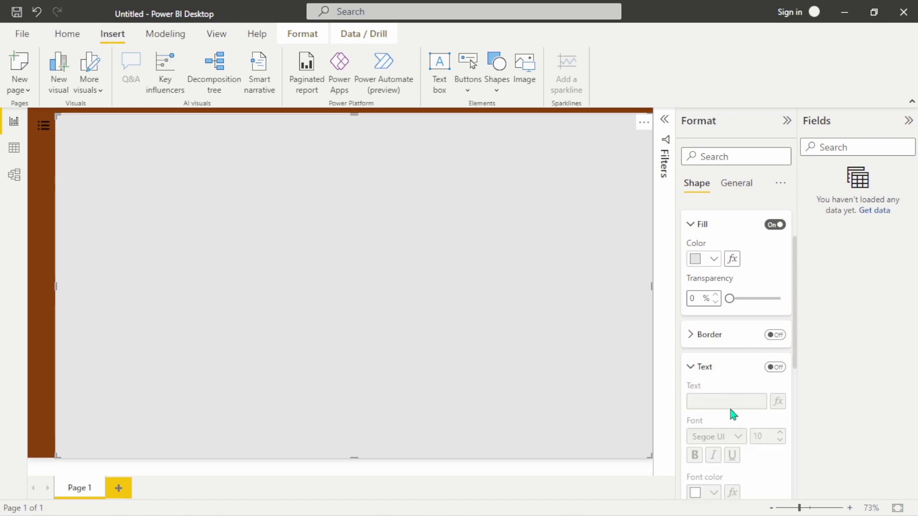
left_click(775, 367)
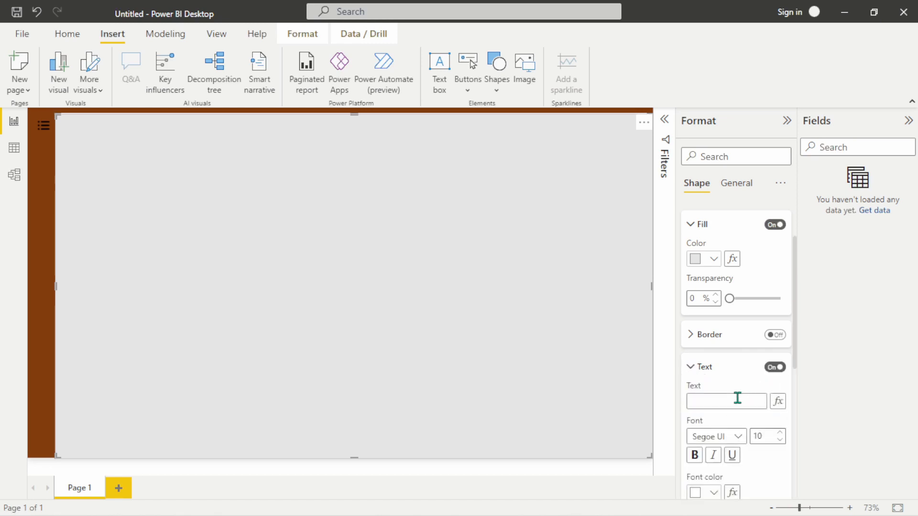
left_click(723, 402)
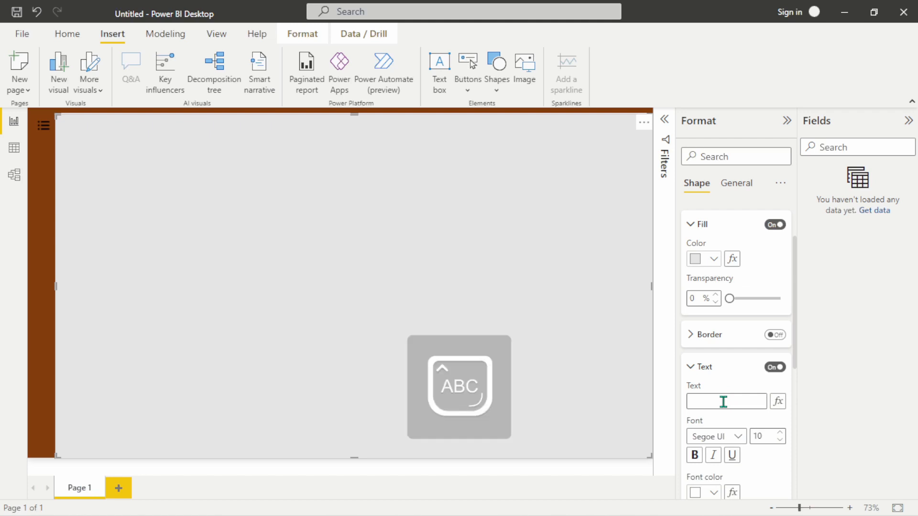
type("WELCOME")
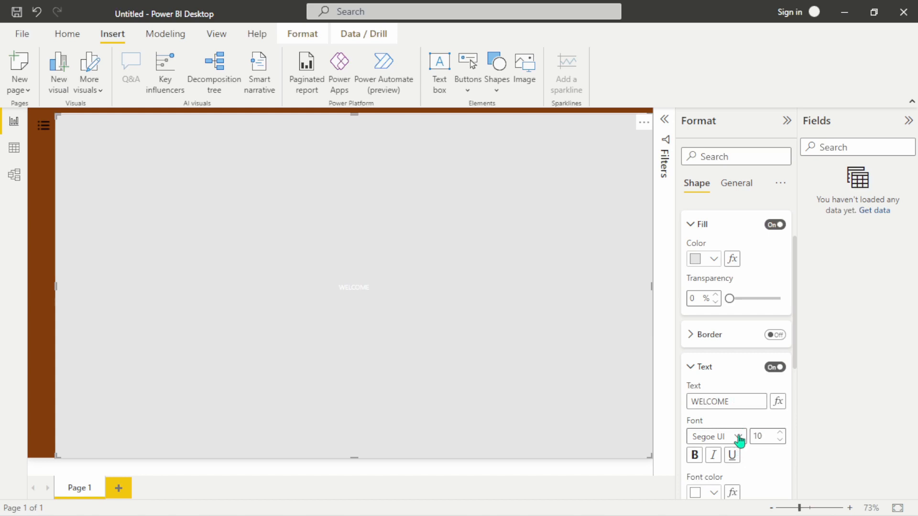
Format the WELCOME text in bold Times New Roman with a black font color.
scroll(739, 438, "down", 3)
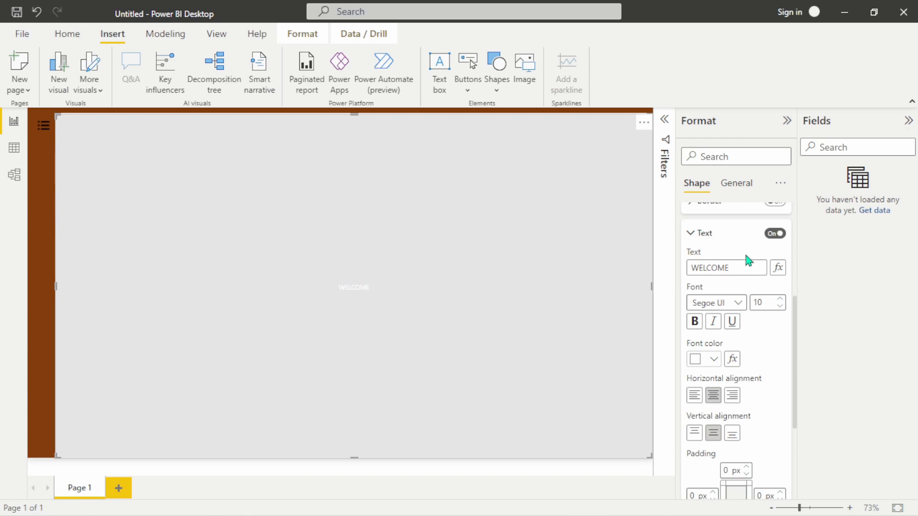
left_click(740, 303)
left_click(727, 285)
left_click(695, 322)
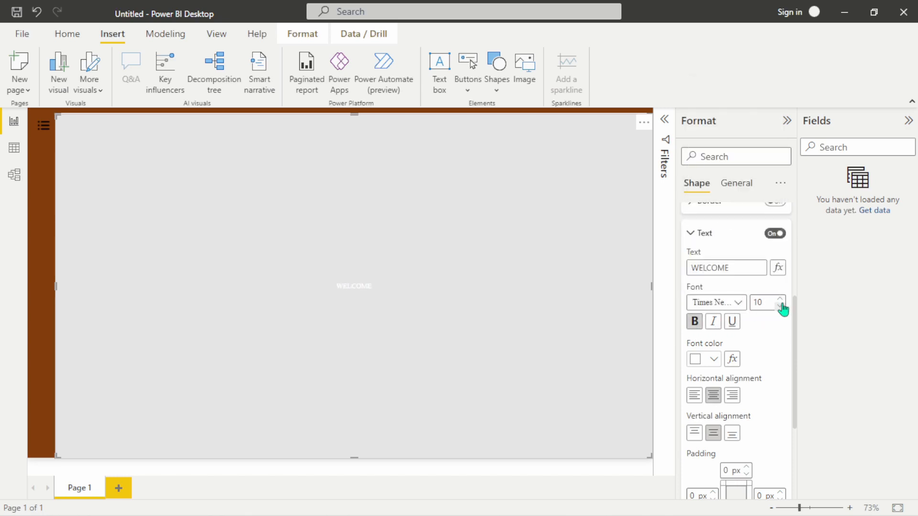
left_click(712, 363)
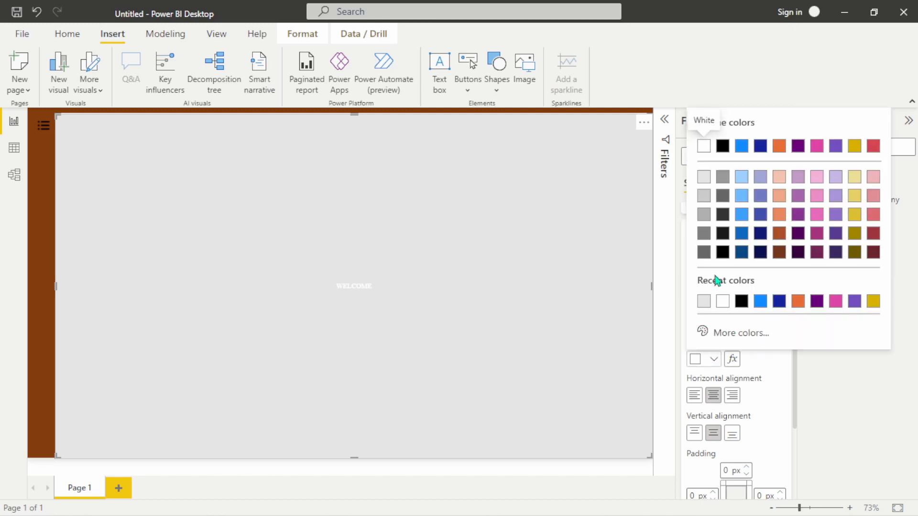
left_click(723, 252)
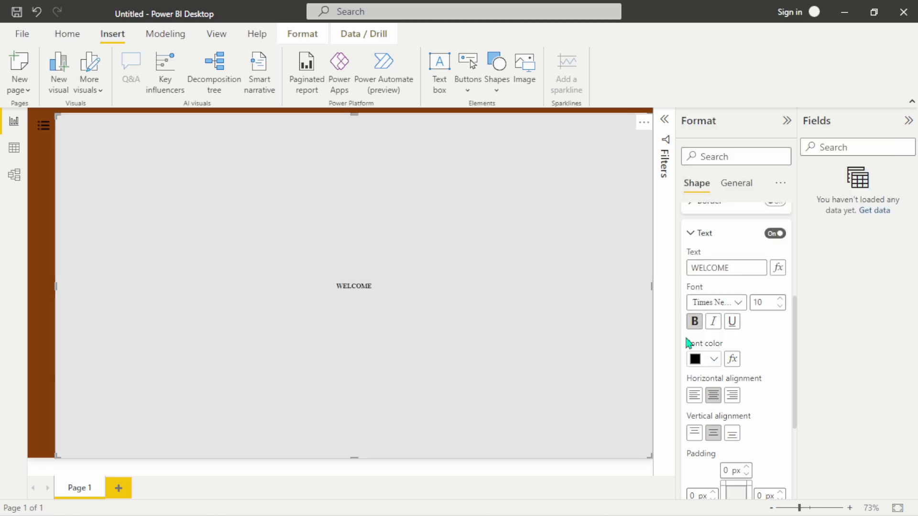
Increase the WELCOME text's font size to 60.
left_click(780, 299)
left_click(781, 300)
left_click(781, 300)
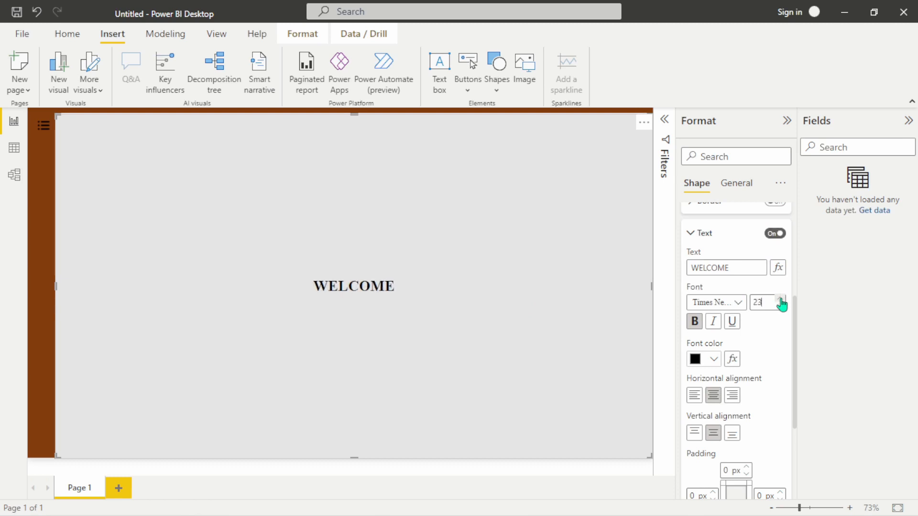
left_click(781, 300)
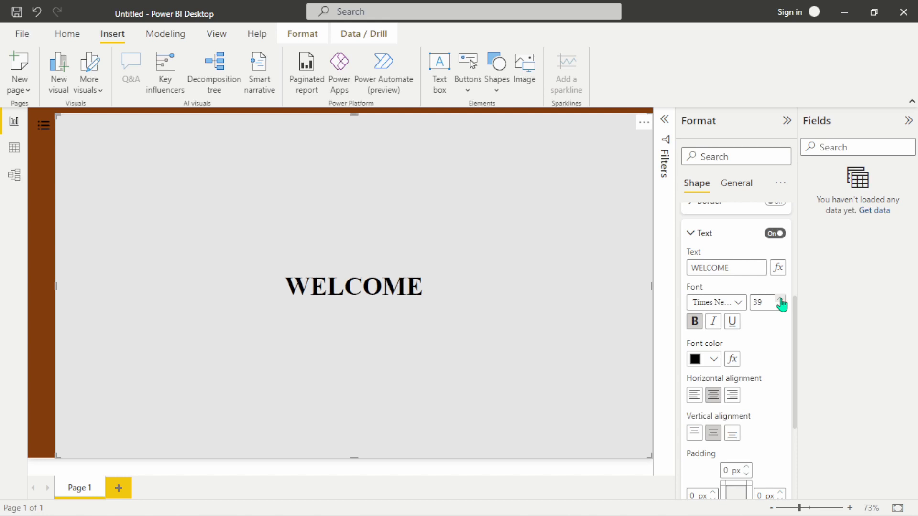
left_click(781, 301)
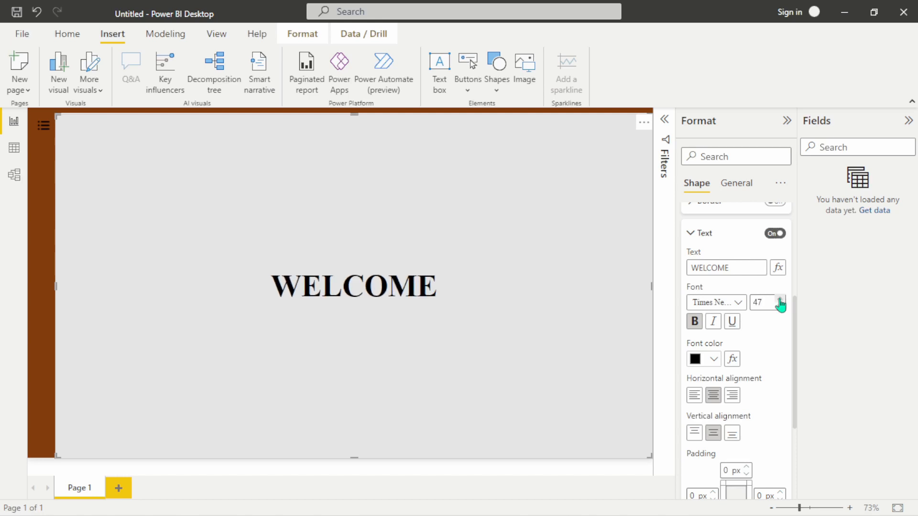
left_click(781, 302)
left_click(781, 301)
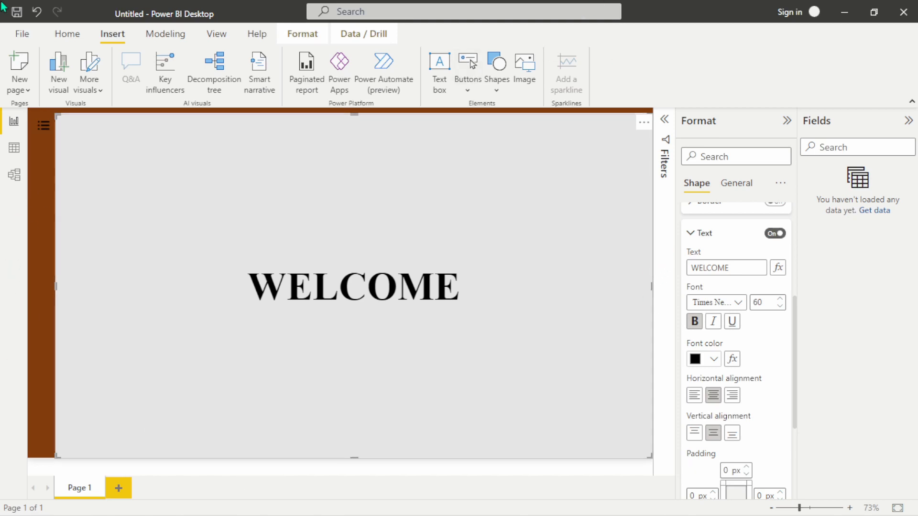
Insert a Help button and fit it into the lower end of the brown side band.
left_click(463, 88)
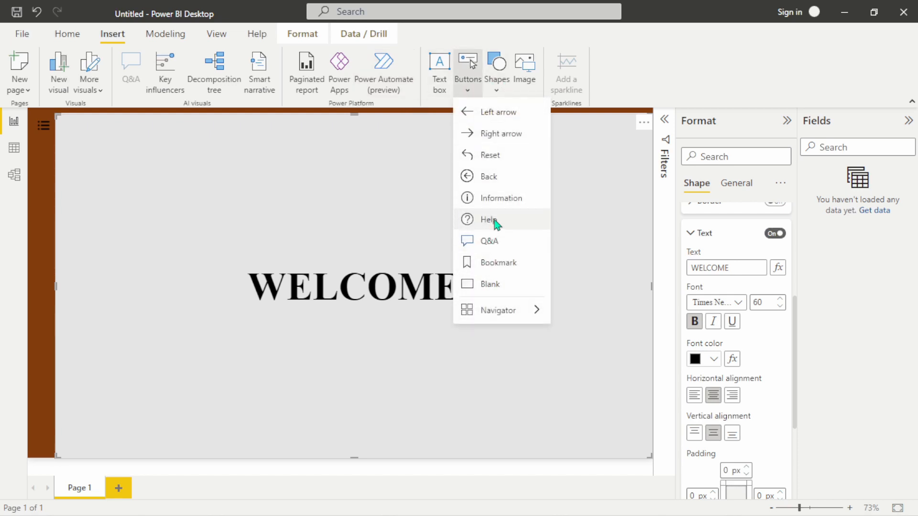
left_click(495, 221)
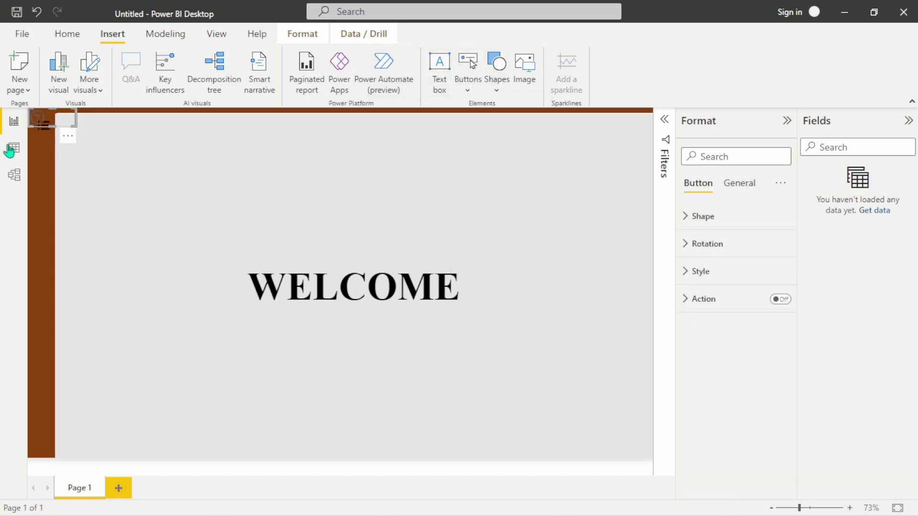
left_click_drag(46, 123, 36, 362)
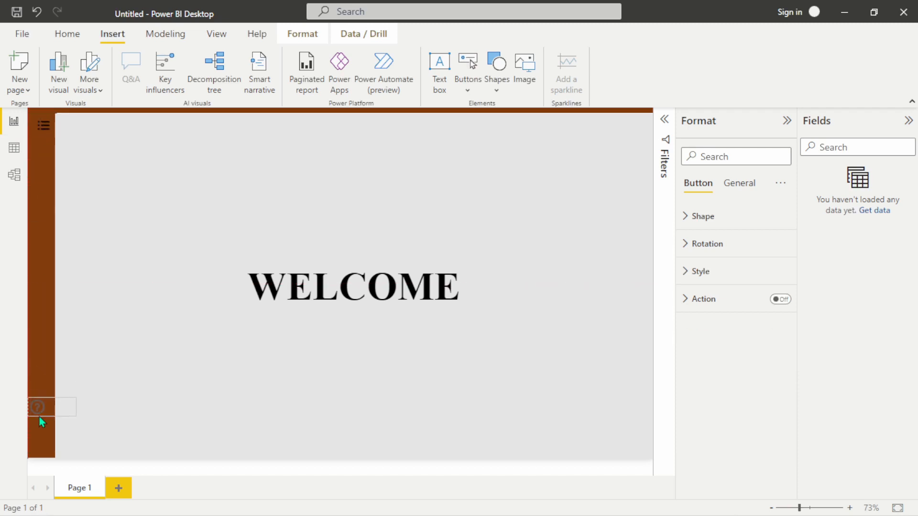
left_click_drag(40, 418, 47, 450)
left_click(112, 399)
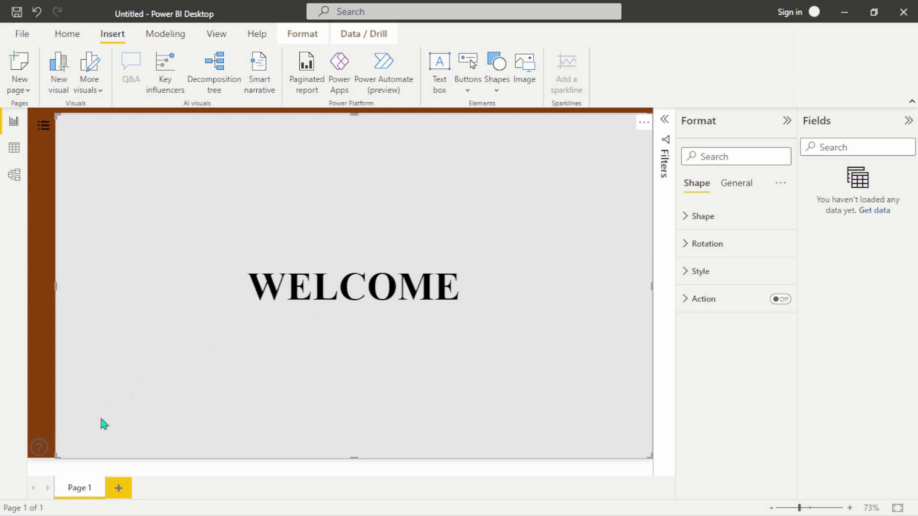
Change the Help button's icon line color to white in its default state.
left_click(41, 452)
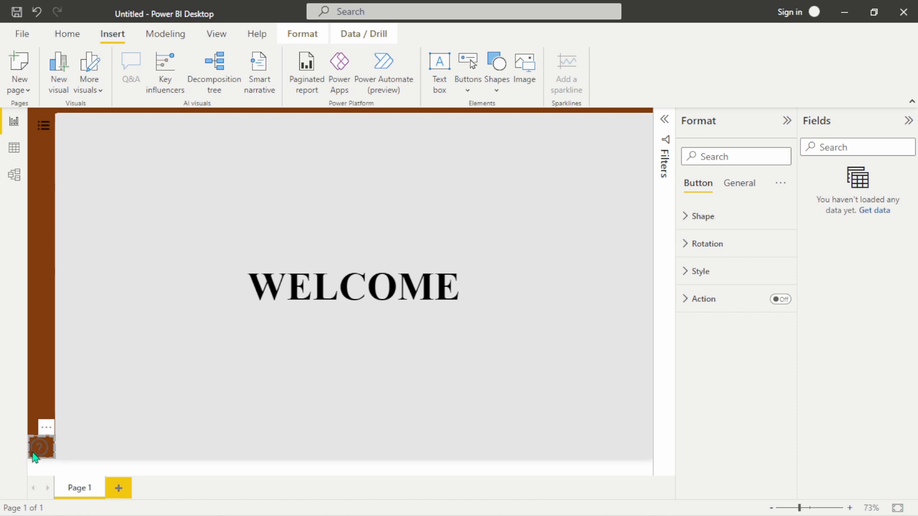
left_click(687, 219)
left_click(688, 219)
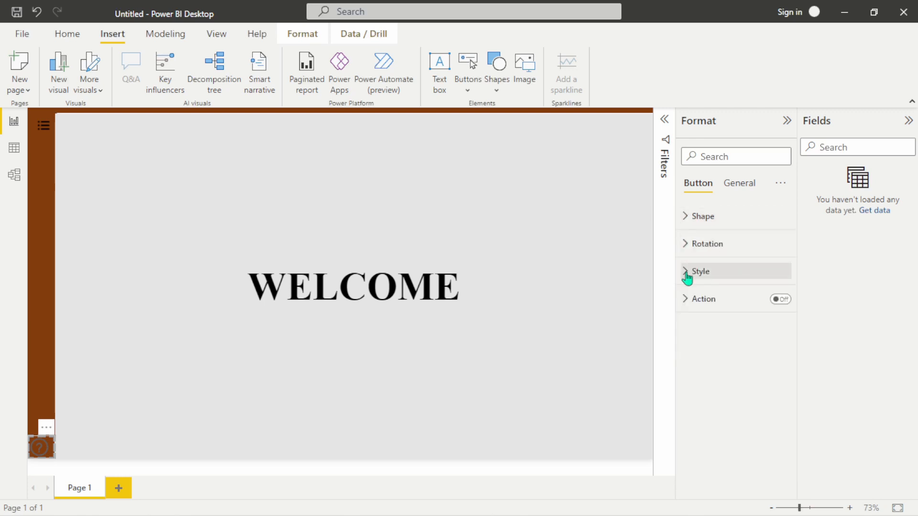
left_click(687, 272)
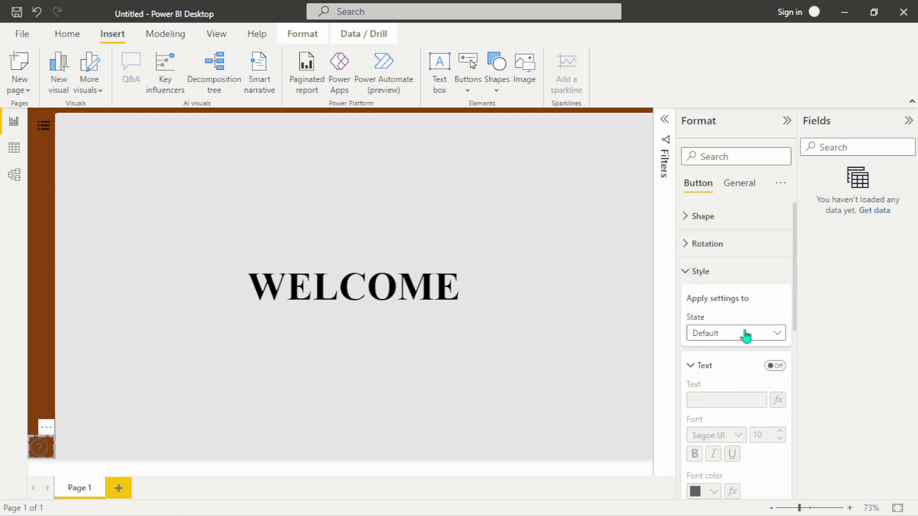
scroll(735, 404, "down", 4)
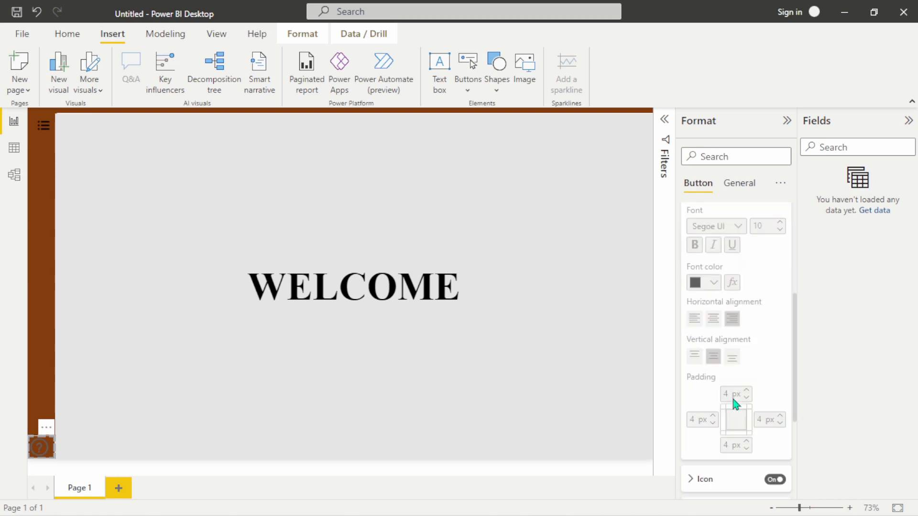
scroll(736, 404, "down", 5)
left_click(692, 302)
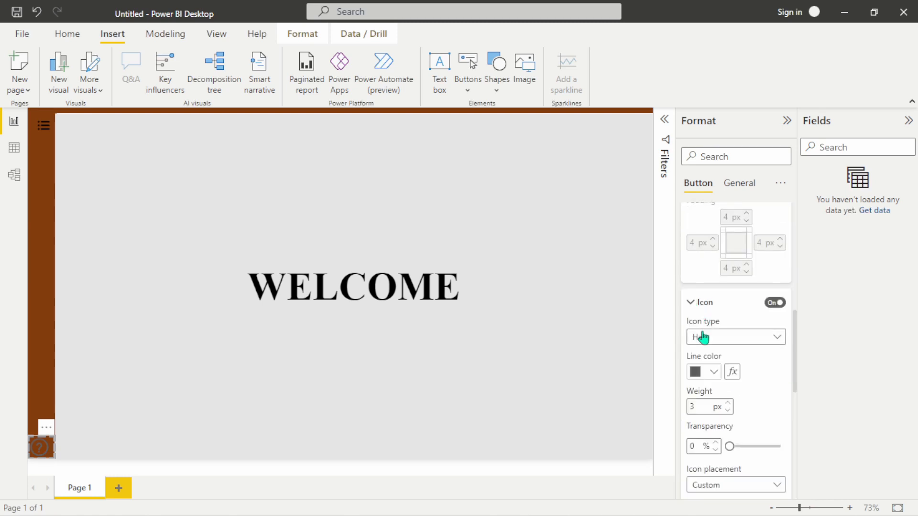
left_click(714, 372)
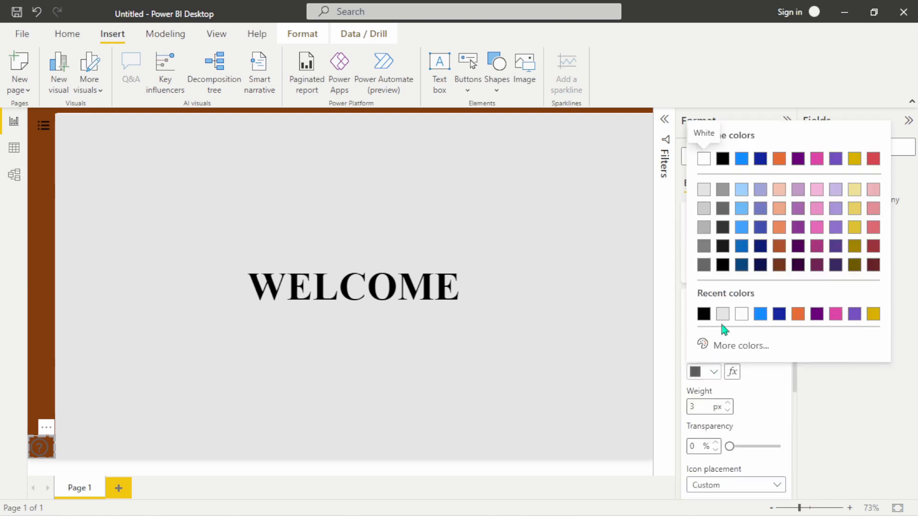
left_click(741, 315)
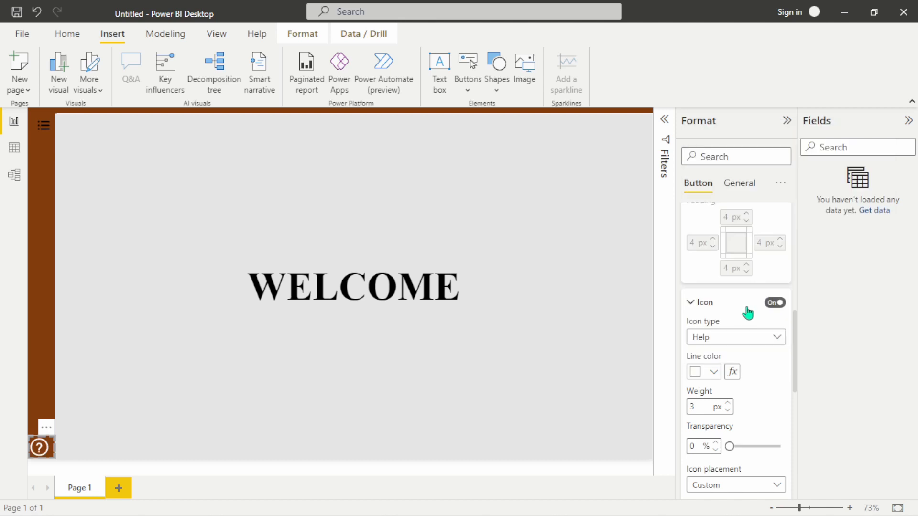
scroll(734, 302, "up", 10)
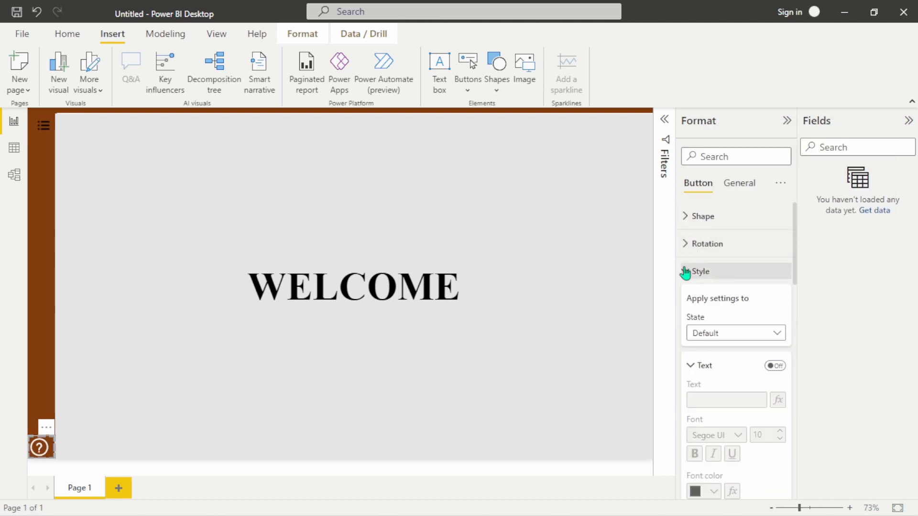
left_click(685, 271)
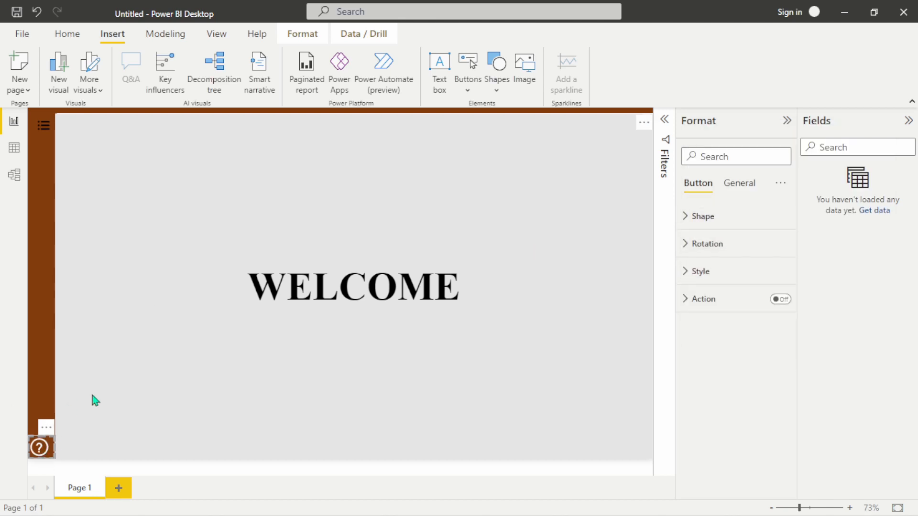
left_click(130, 387)
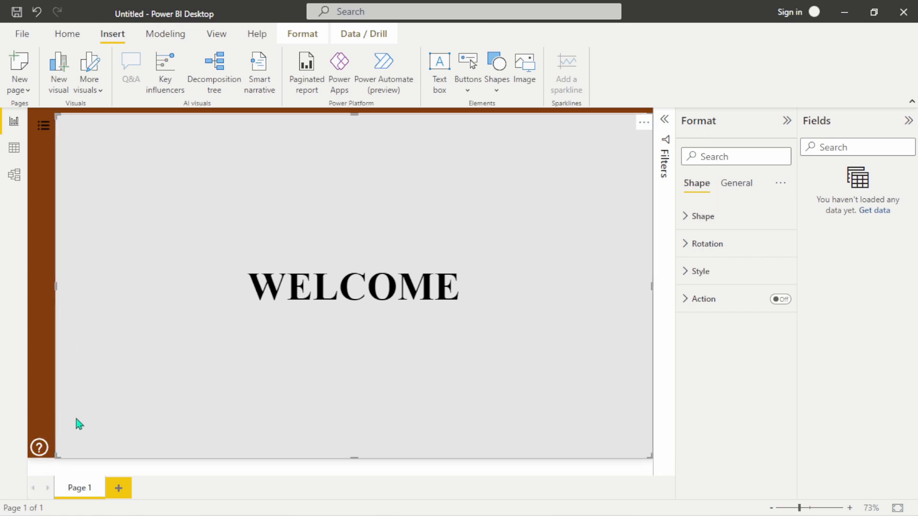
left_click(39, 446)
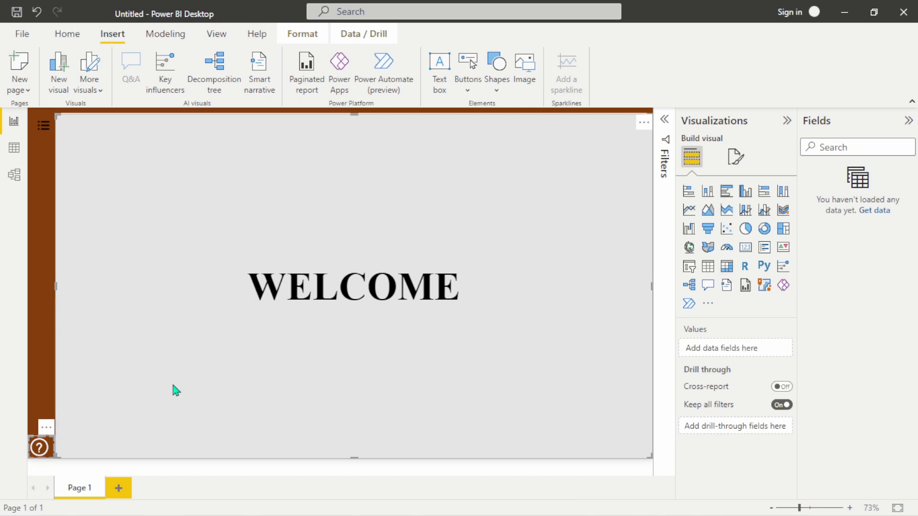
left_click(736, 157)
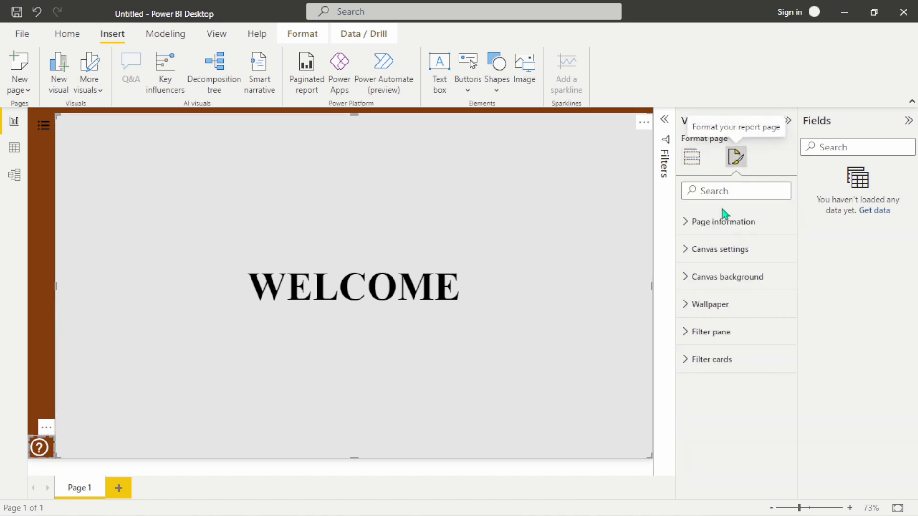
left_click(126, 333)
left_click(47, 451)
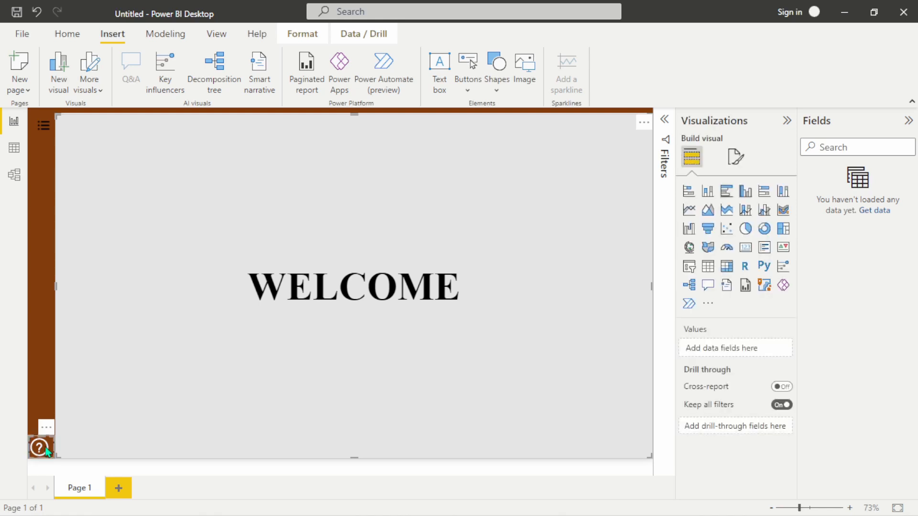
left_click(89, 415)
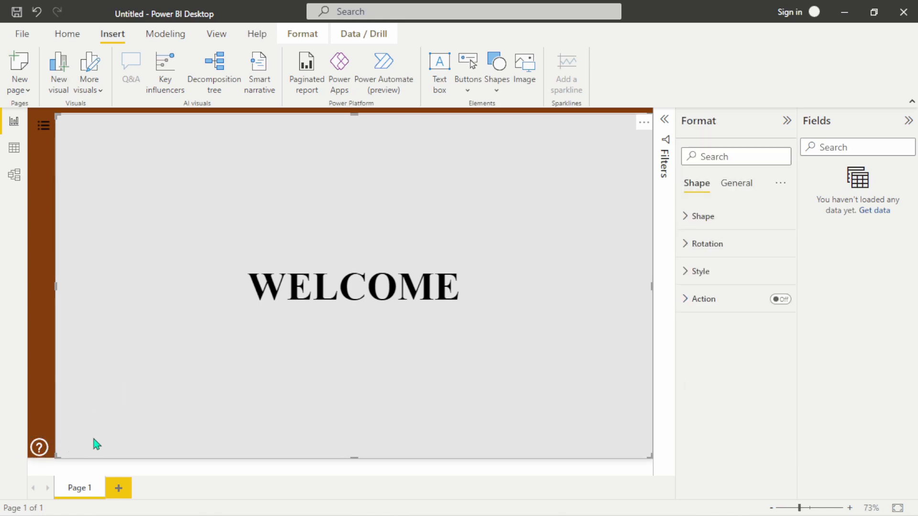
Select the Help button at the lower end of the brown side band for formatting.
left_click(40, 448)
left_click(43, 448)
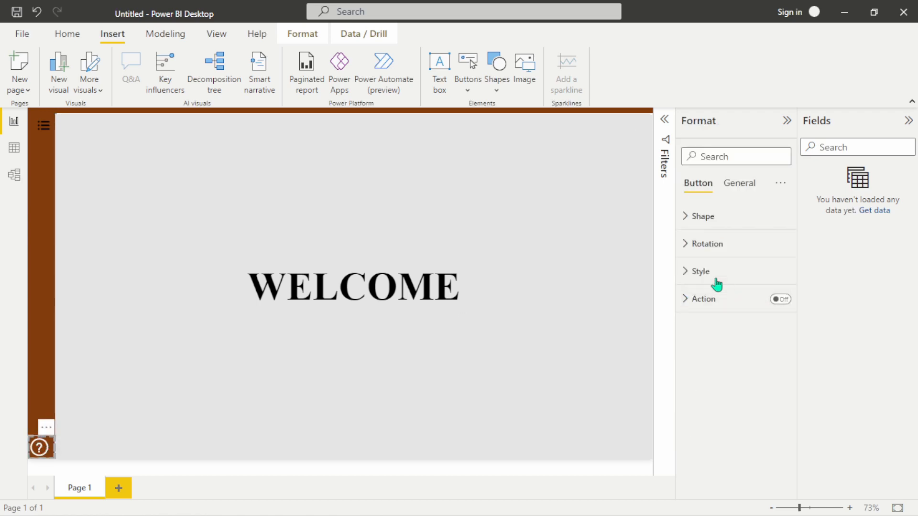
left_click(693, 223)
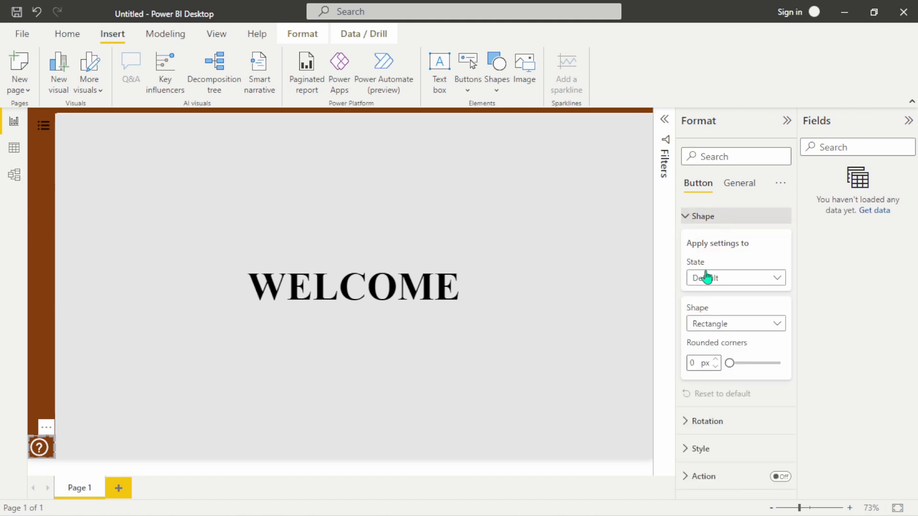
left_click(772, 282)
left_click(715, 317)
left_click(692, 217)
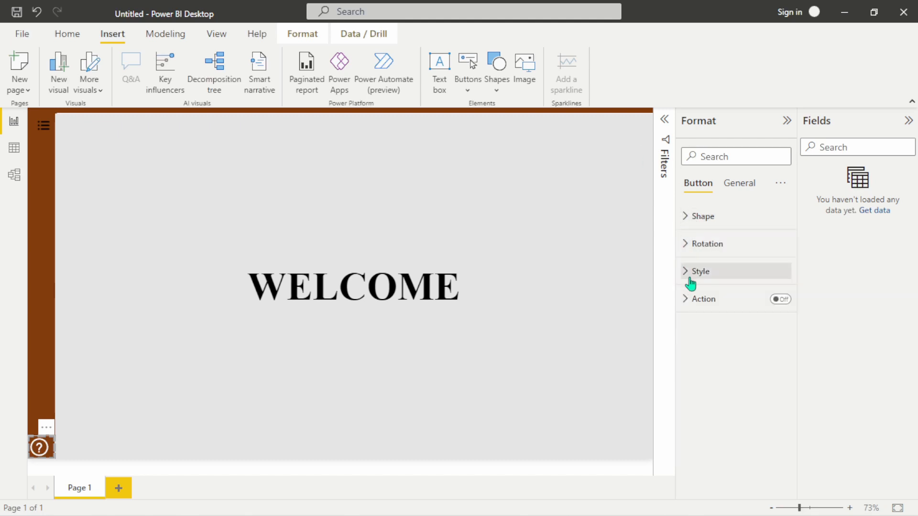
Change the icon line color of the Help button's style for the On hover state.
left_click(689, 272)
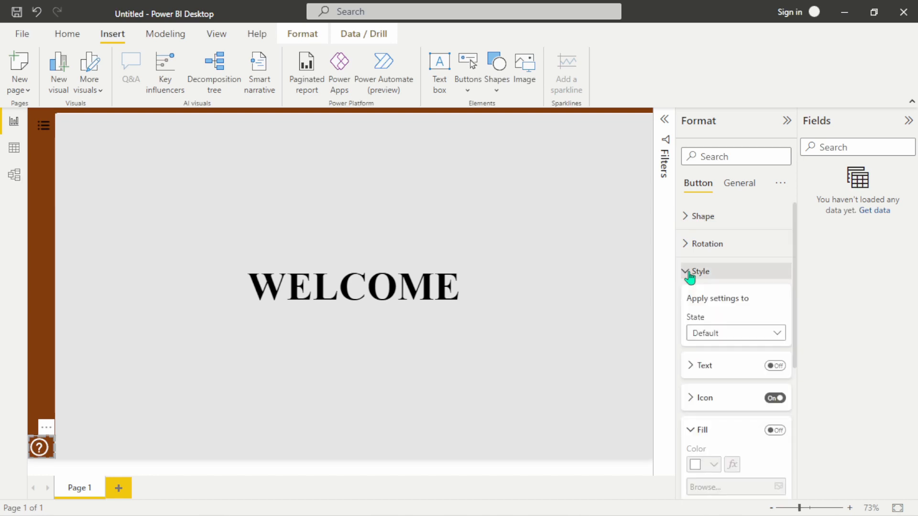
left_click(731, 334)
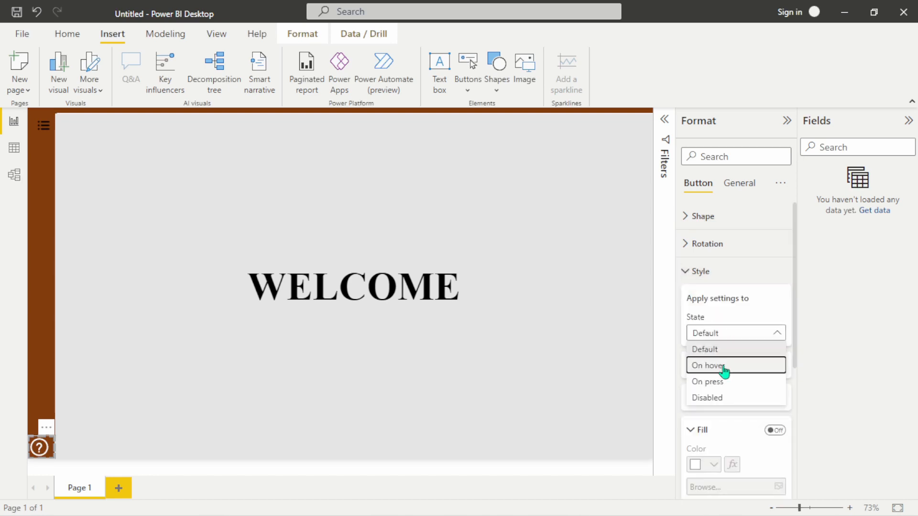
left_click(723, 368)
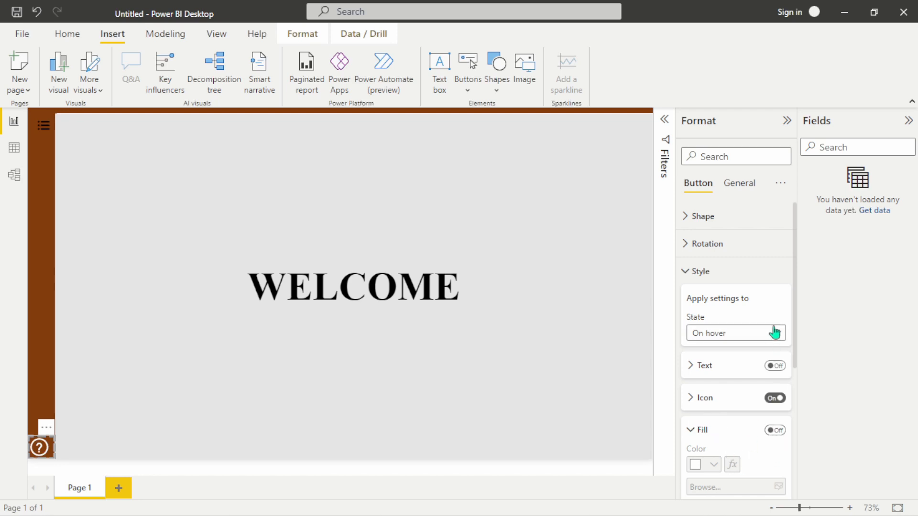
left_click_drag(795, 295, 798, 369)
left_click(699, 272)
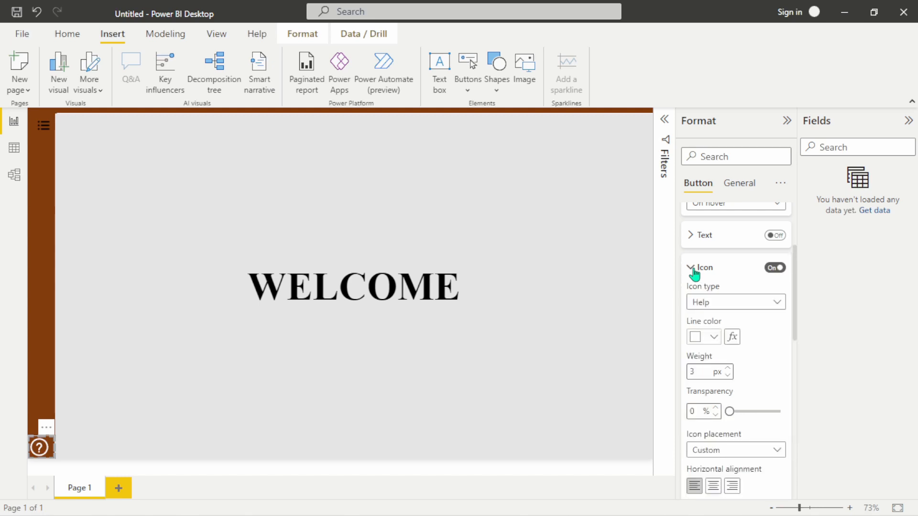
left_click(715, 338)
left_click(727, 286)
left_click(233, 301)
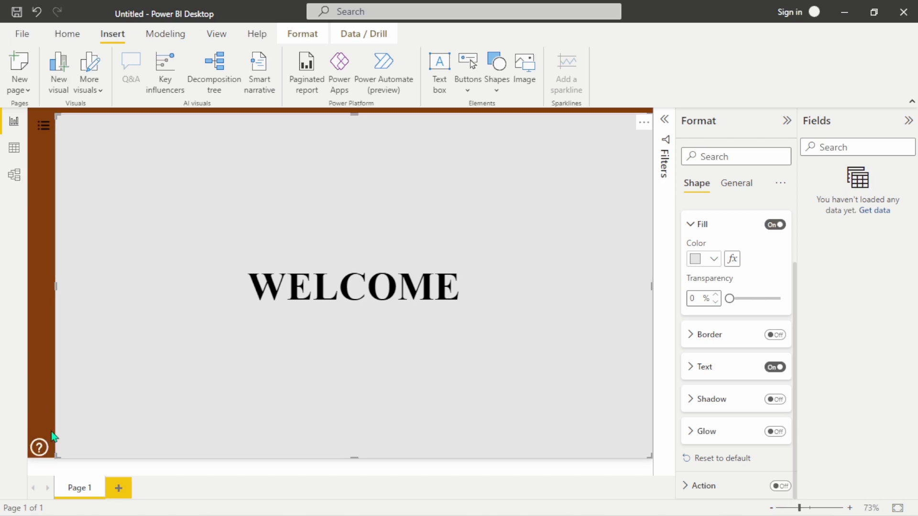
left_click(42, 445)
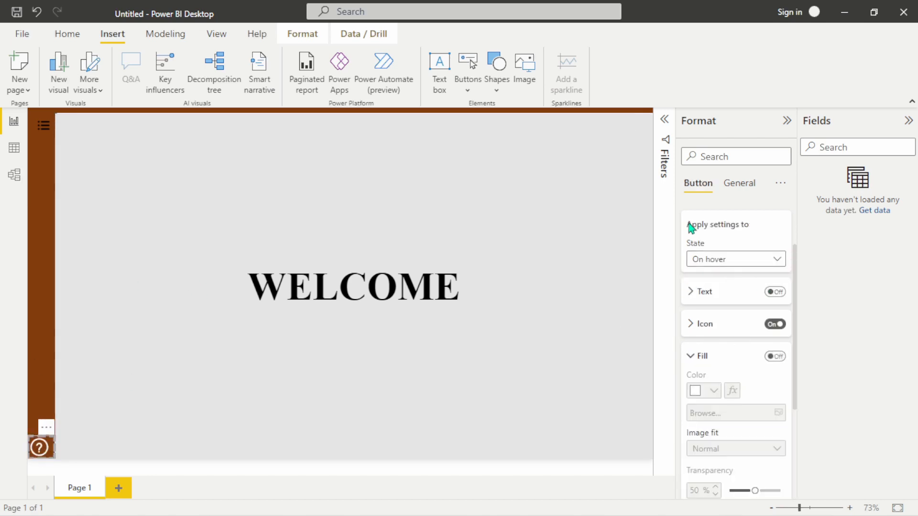
scroll(752, 262, "up", 3)
left_click(687, 273)
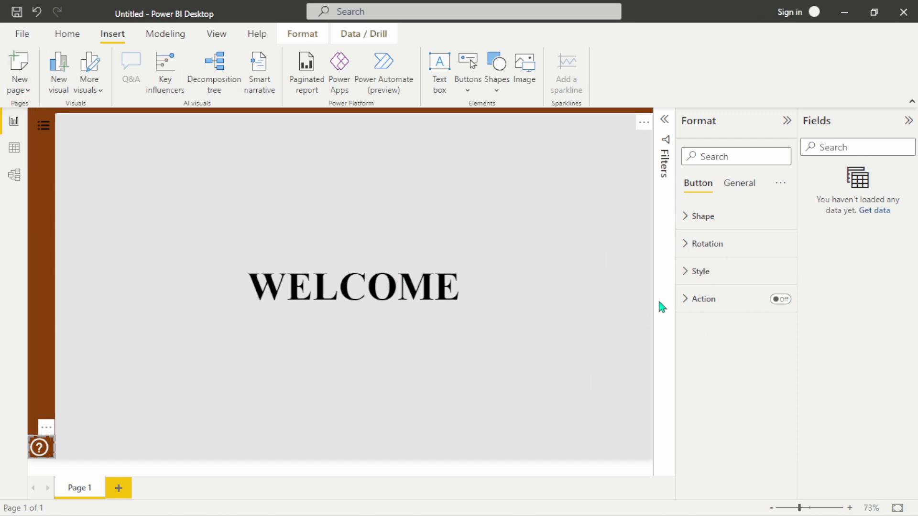
left_click(166, 276)
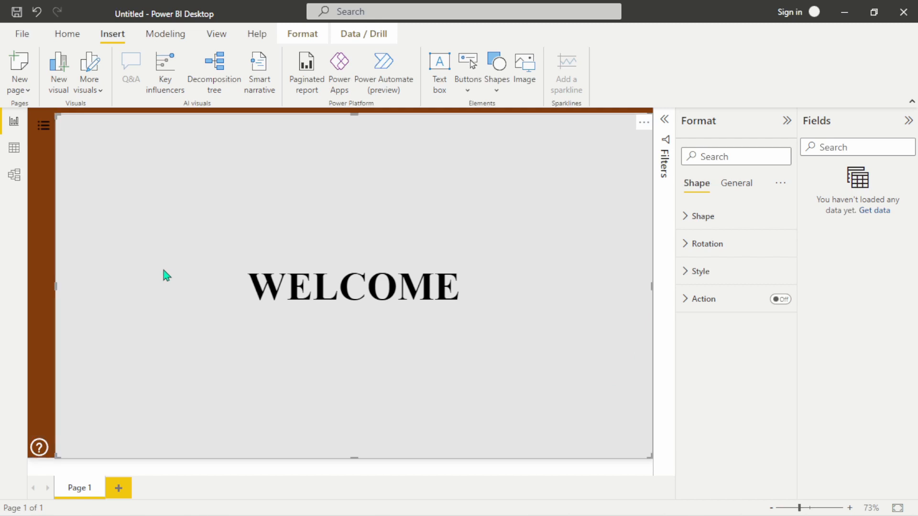
left_click(39, 250)
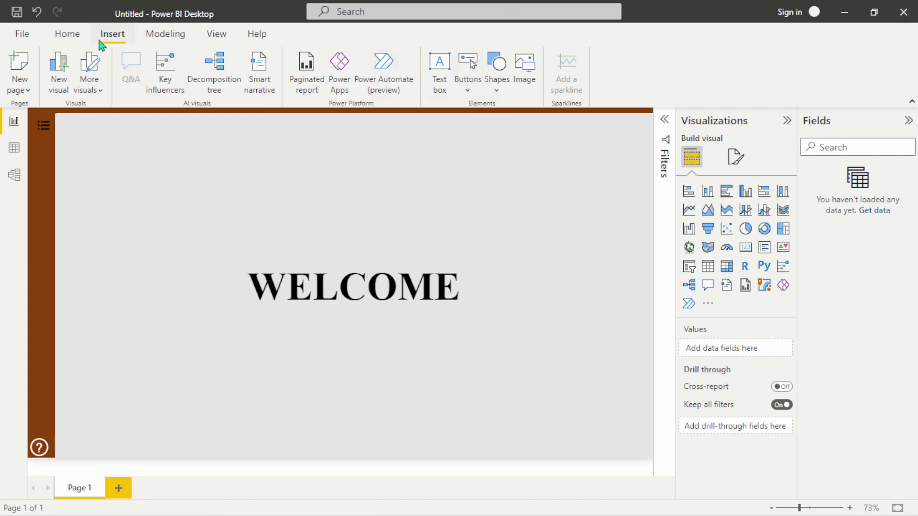
Display the Selection and Bookmarks panes beside the report page.
left_click(214, 34)
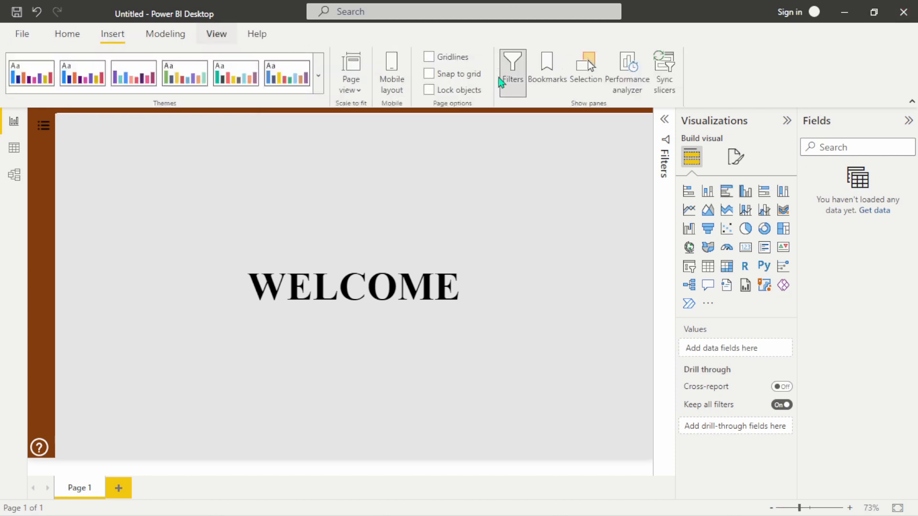
left_click(589, 64)
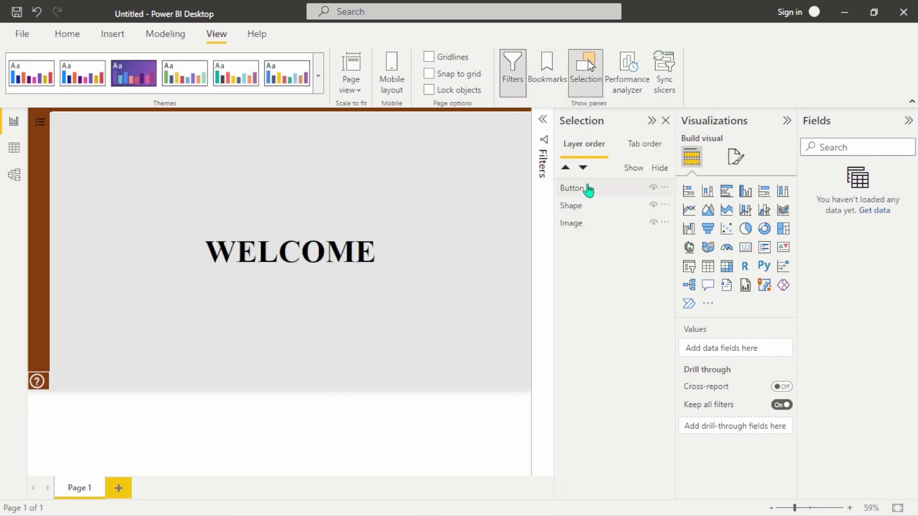
left_click(547, 70)
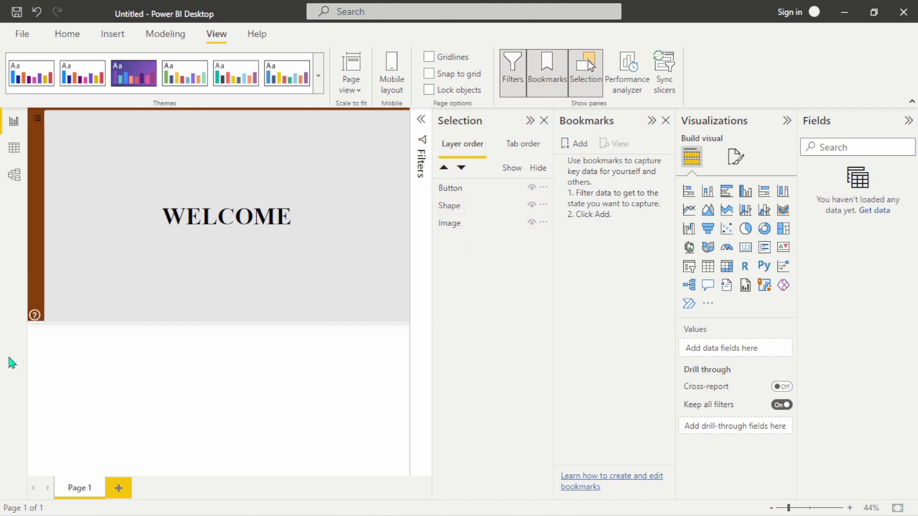
Rename the Button layer in the layer order as Help.
double_click(461, 191)
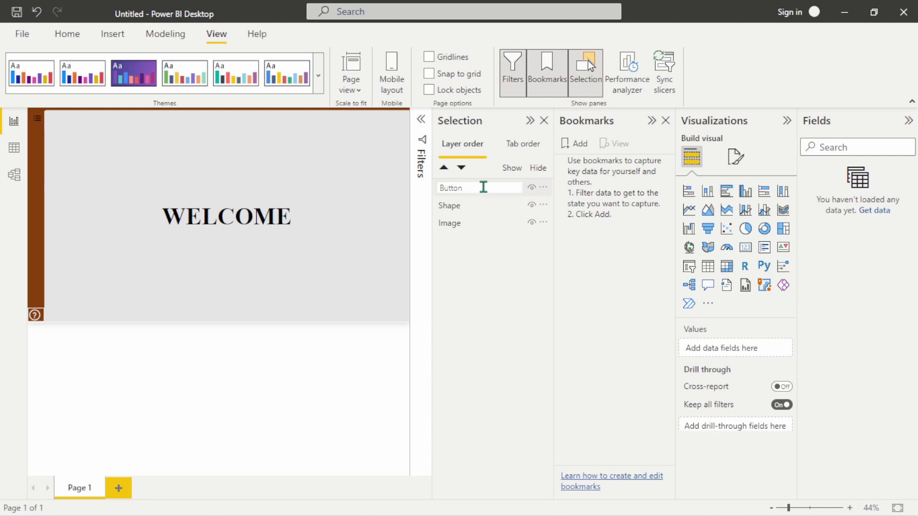
double_click(483, 187)
key("BackSpace")
key("Caps_Lock")
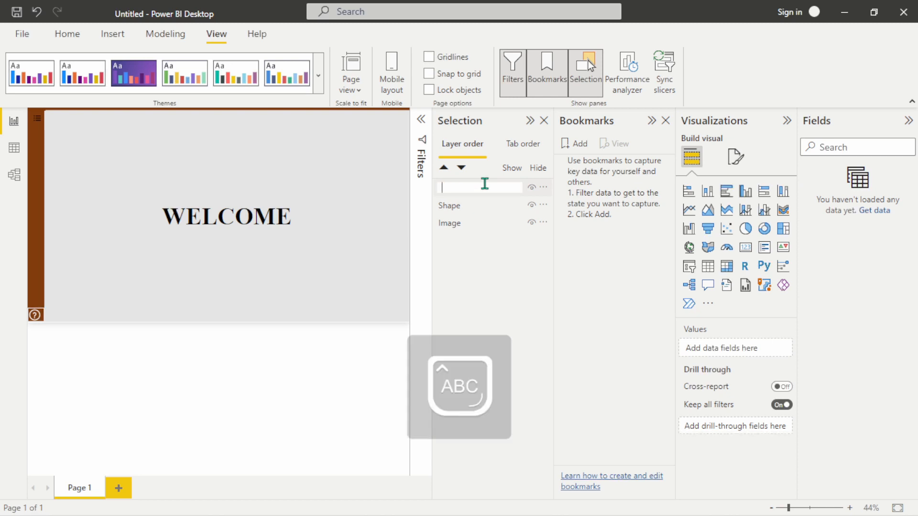
type("H")
key("Caps_Lock")
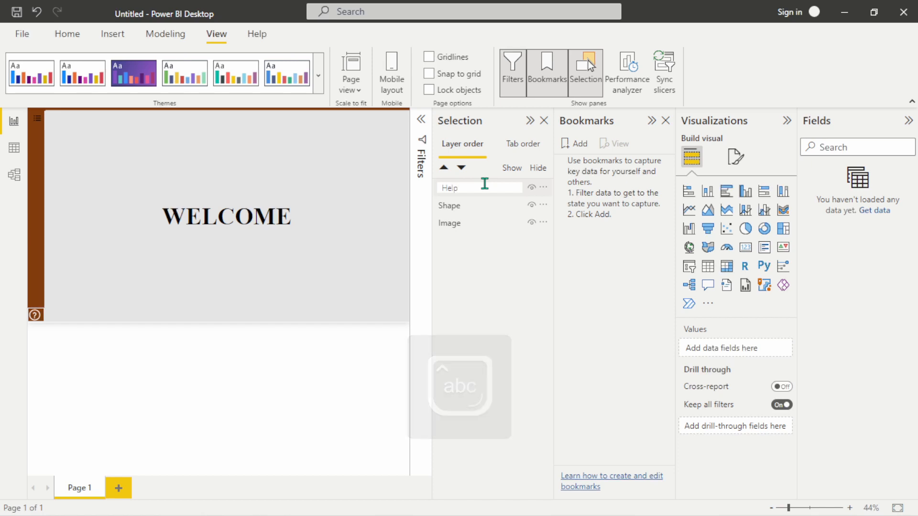
left_click(491, 323)
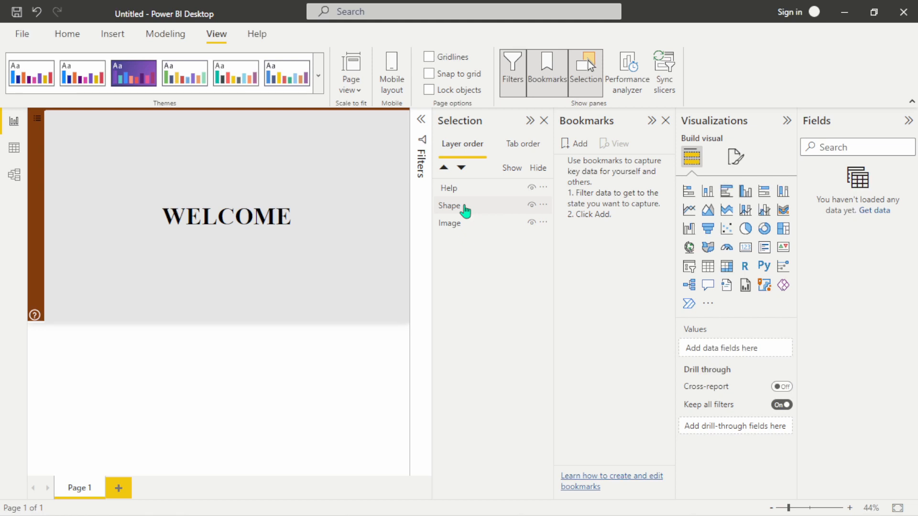
left_click(460, 190)
left_click(478, 208, "ctrl")
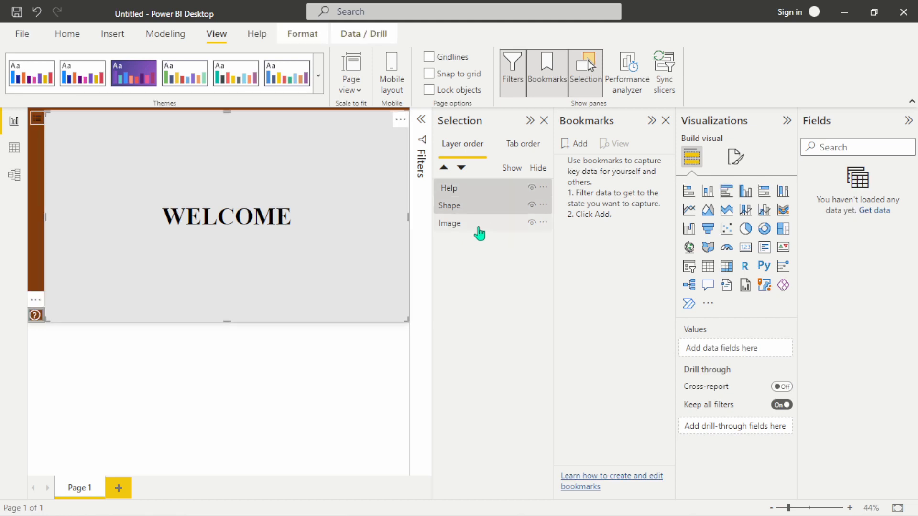
left_click(470, 213)
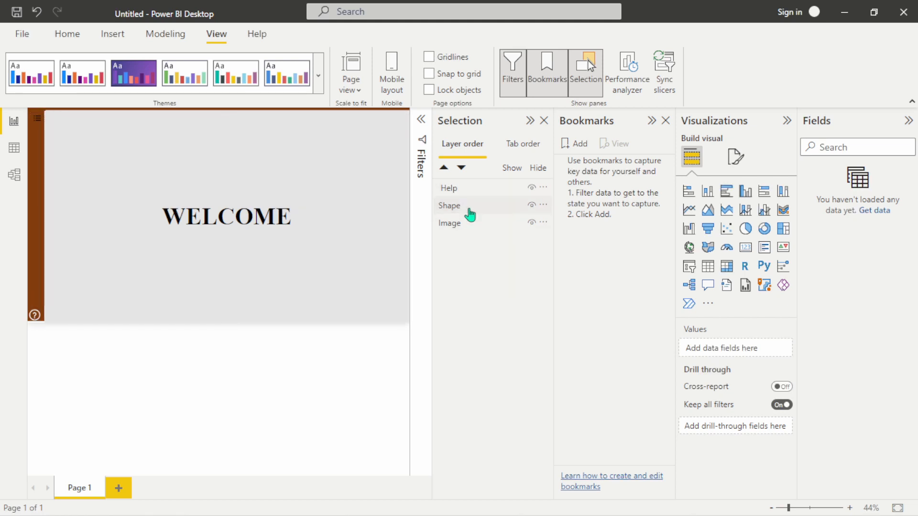
Group the Shape and Image layers together, leaving the Help layer out.
left_click(469, 213)
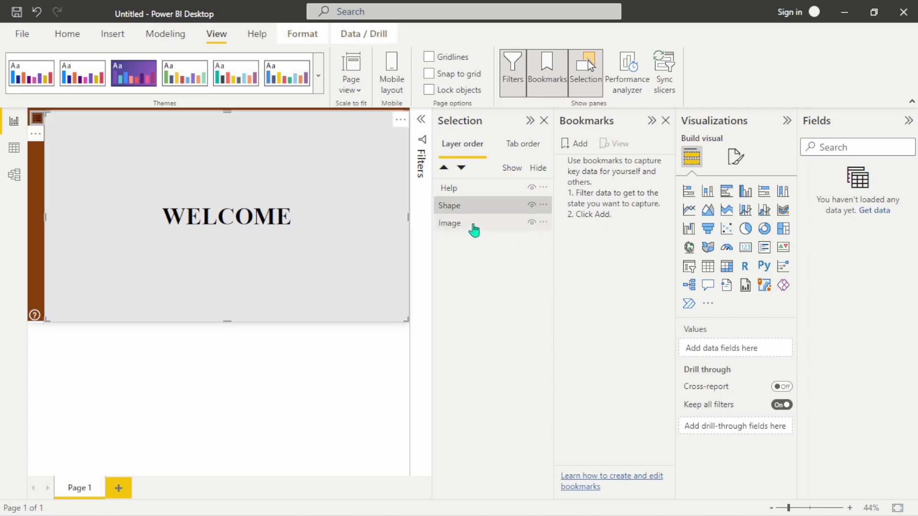
left_click(542, 205)
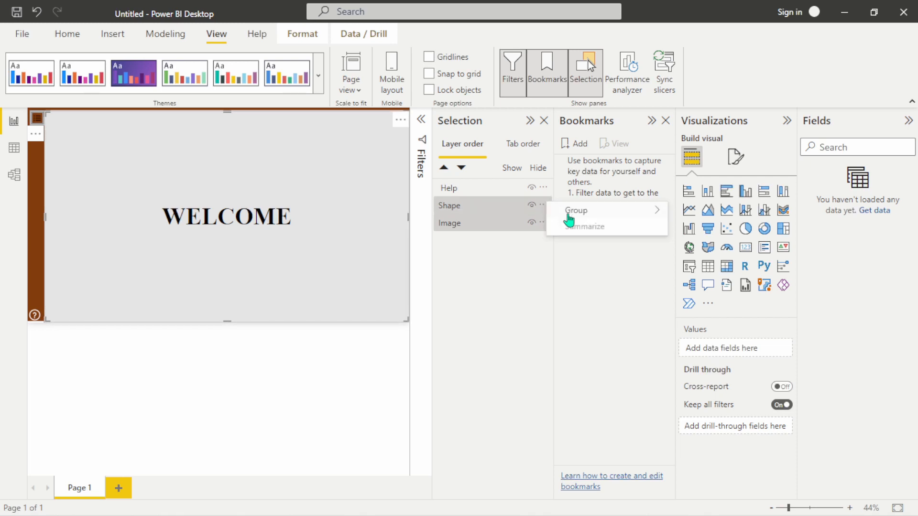
mouse_move(597, 215)
left_click(703, 211)
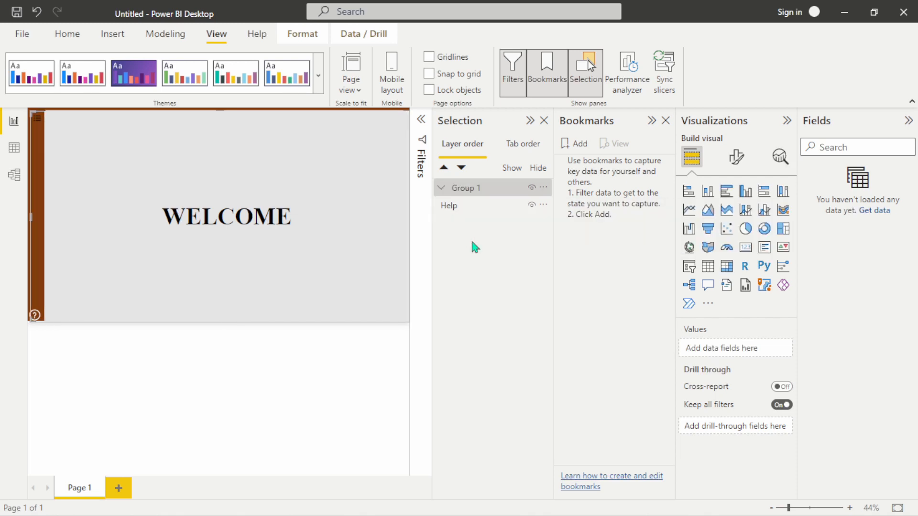
Rename the new group of the shape and image as HP.
double_click(472, 189)
key("BackSpace")
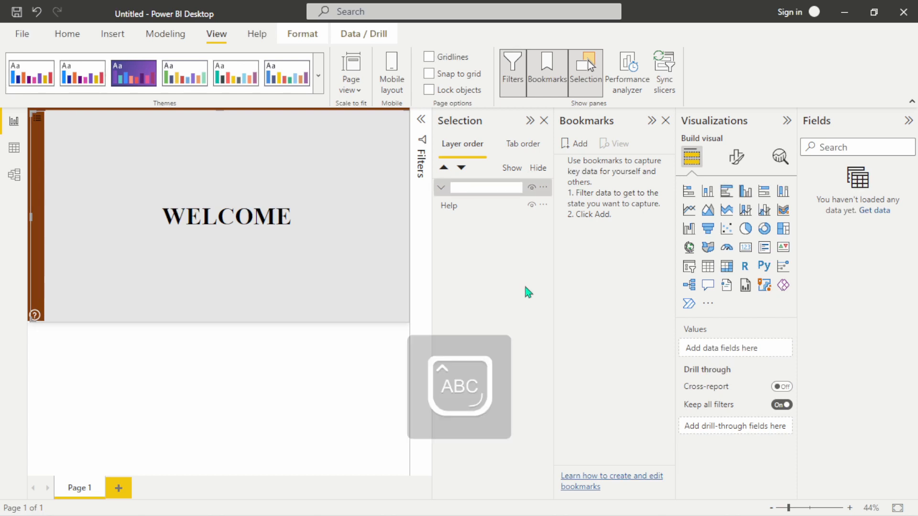
type("HP")
left_click(484, 294)
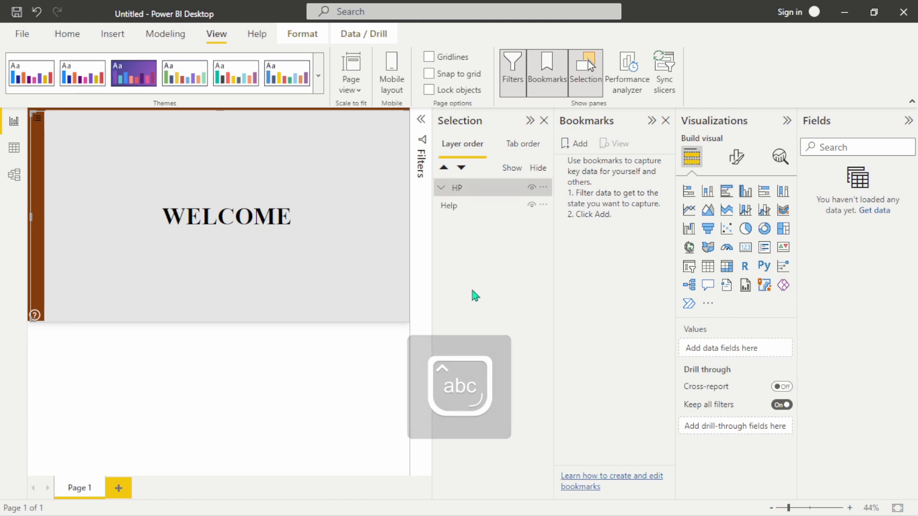
Add a bookmark of the page with the HP group visible and name it Show HP.
left_click(347, 371)
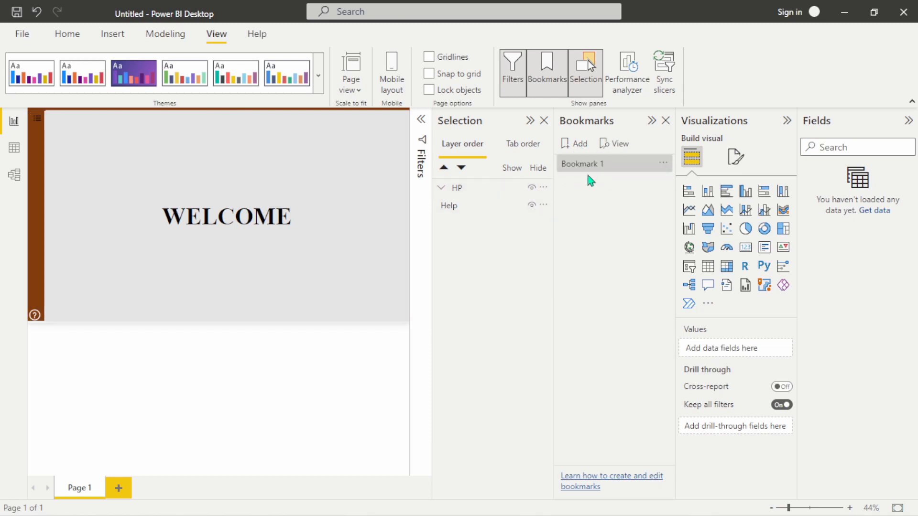
double_click(603, 163)
key("BackSpace")
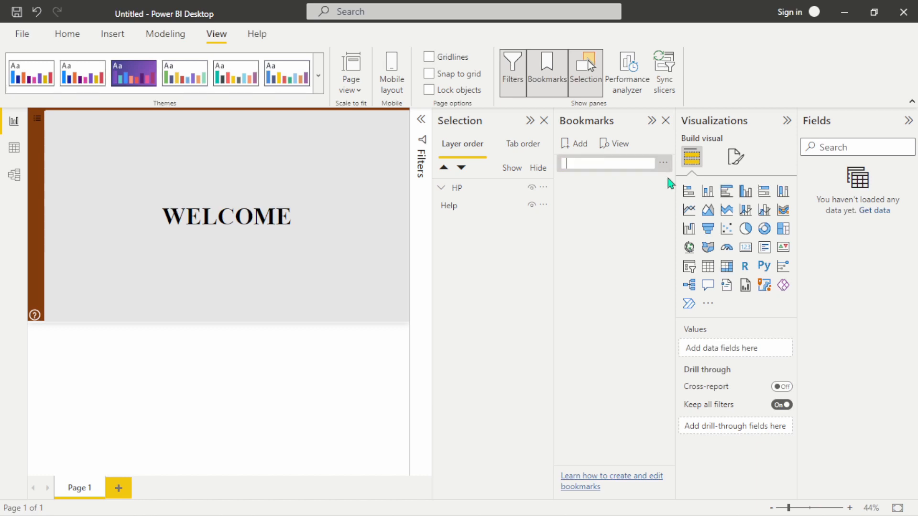
type("sh")
key("BackSpace")
key("BackSpace")
key("Caps_Lock")
type("S")
key("Caps_Lock")
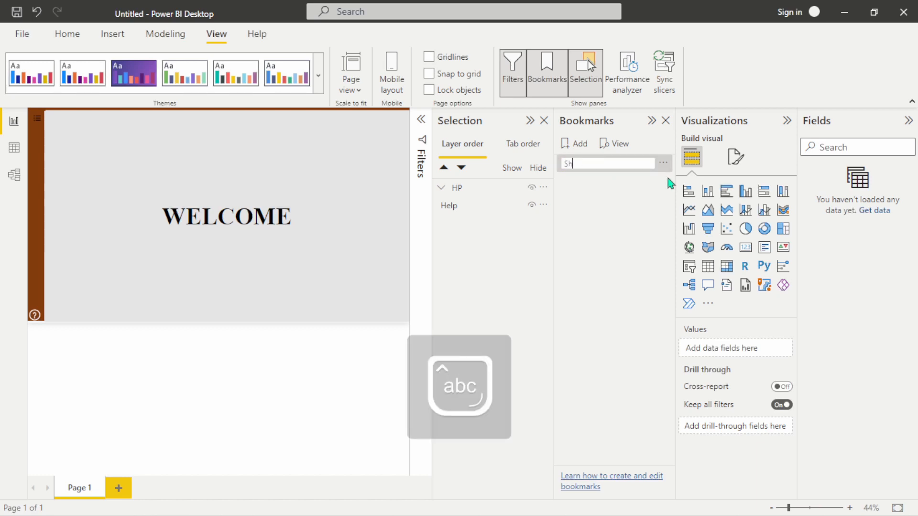
type("how")
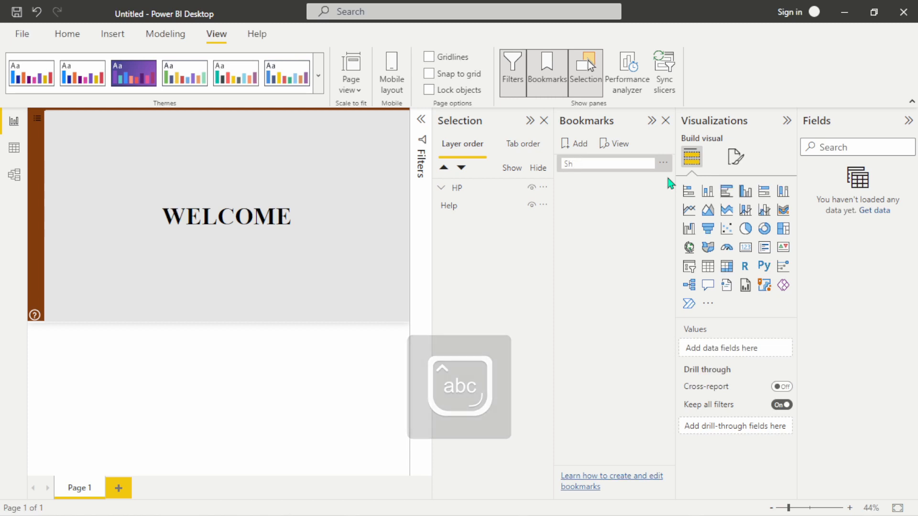
key("Caps_Lock")
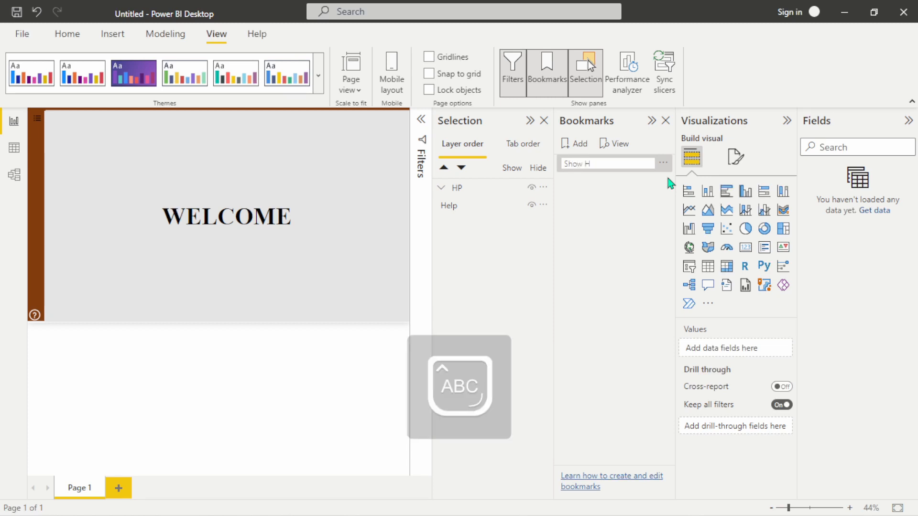
type("HP")
key("Caps_Lock")
key("Return")
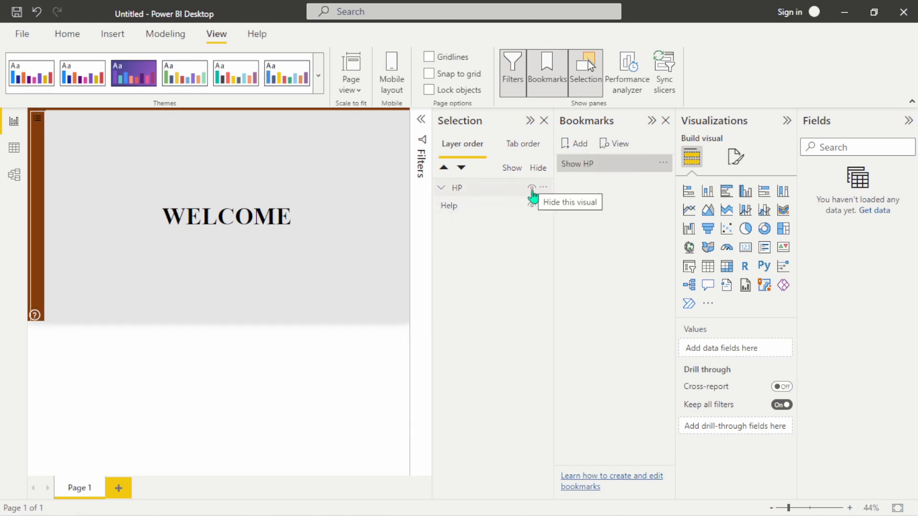
Hide the HP group on the page and show it again.
left_click(532, 188)
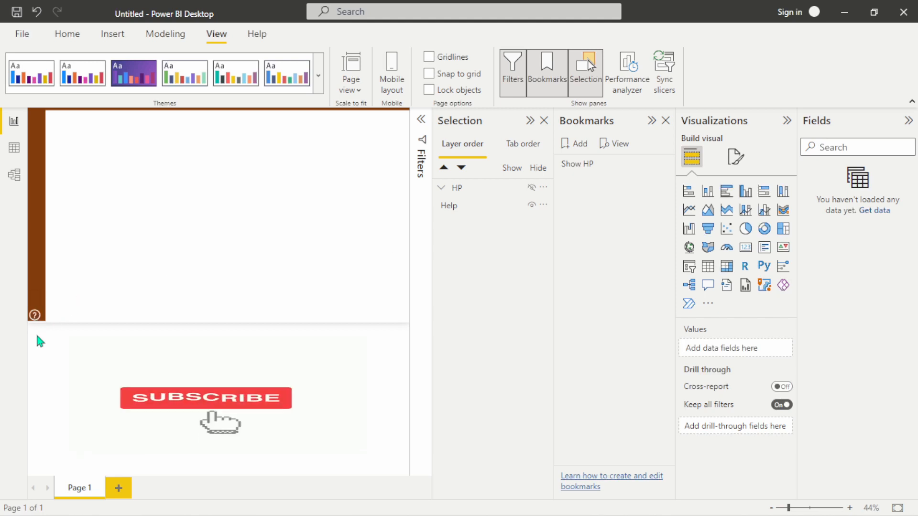
left_click(531, 187)
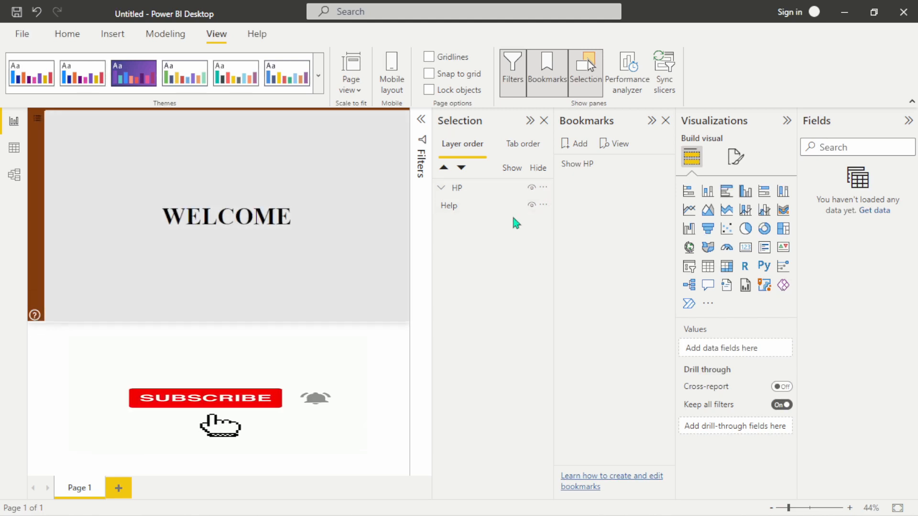
mouse_move(631, 170)
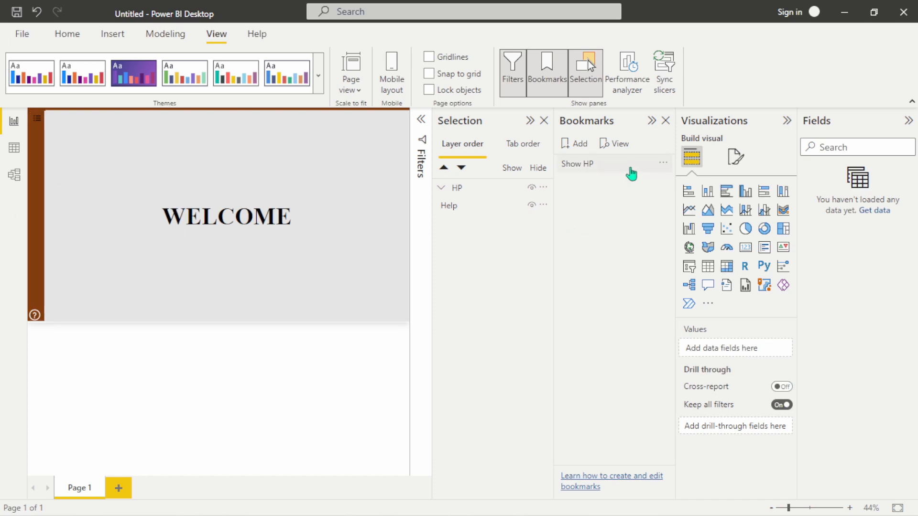
Update the Show HP bookmark so it captures the page with the HP group visible.
left_click(664, 165)
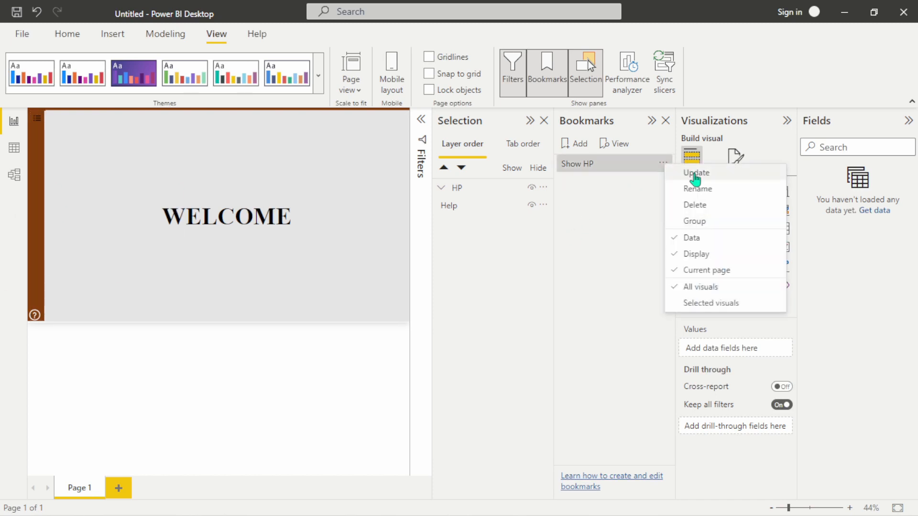
left_click(702, 184)
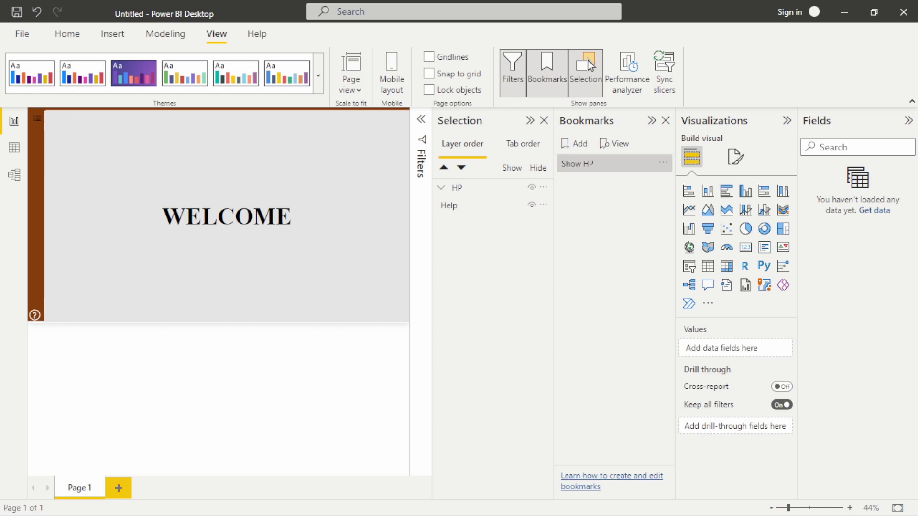
left_click(536, 501)
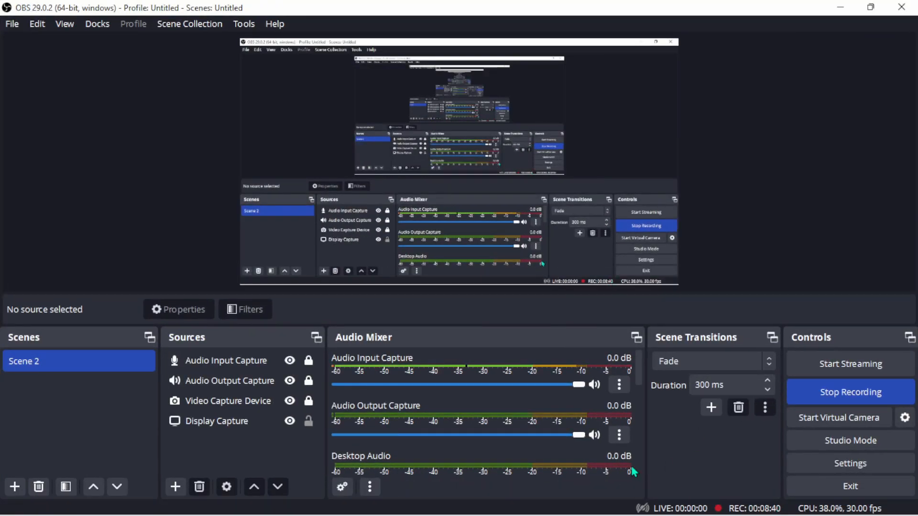
left_click(840, 8)
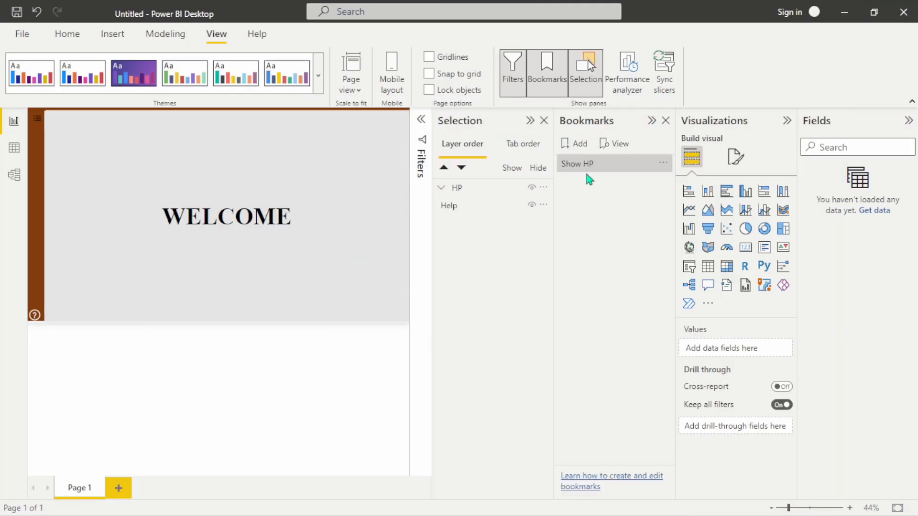
Collapse the Bookmarks and Visualizations panes to give the report canvas more room.
left_click(652, 121)
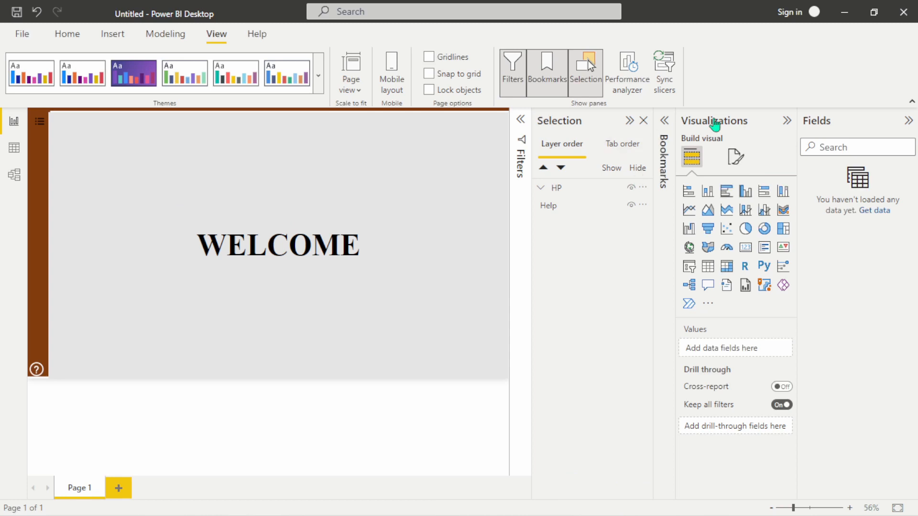
left_click(787, 120)
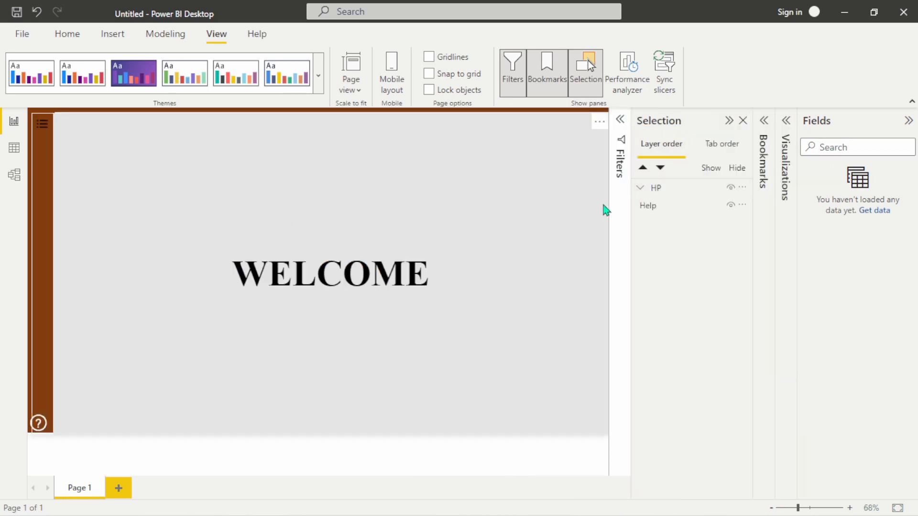